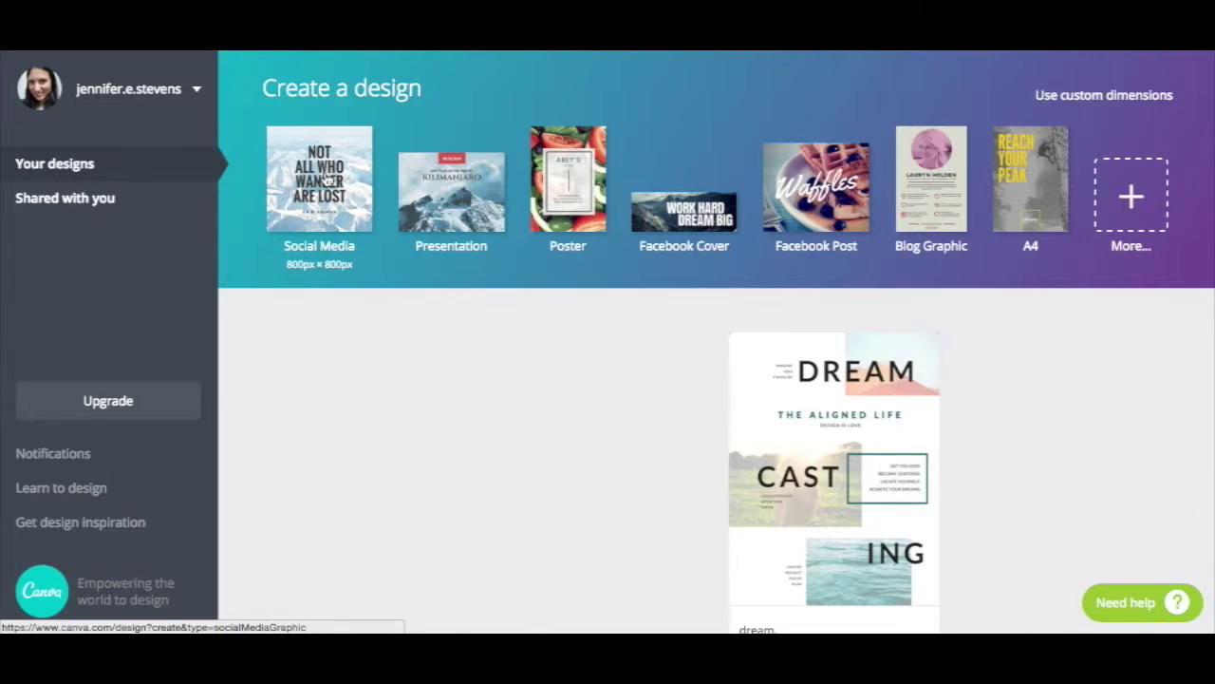
- Create a Social Media design and apply the "Not all who wander are lost" mountain layout to the blank page
click(326, 179)
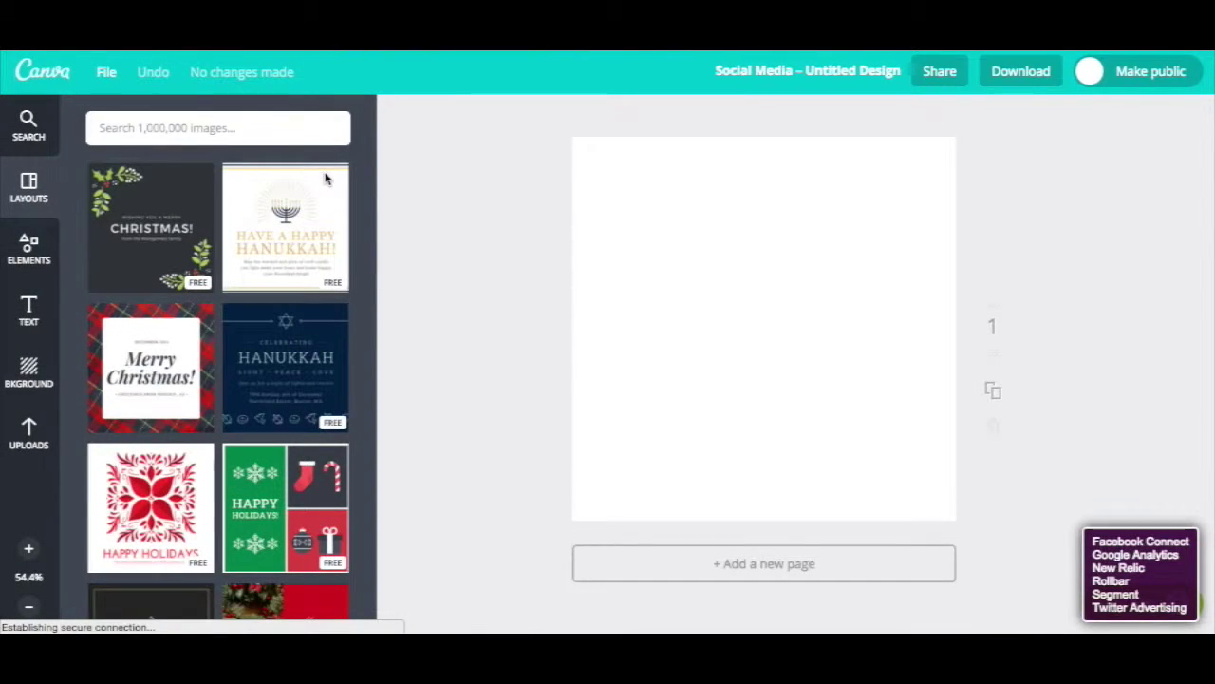
scroll(256, 247, down, 3)
scroll(268, 251, down, 5)
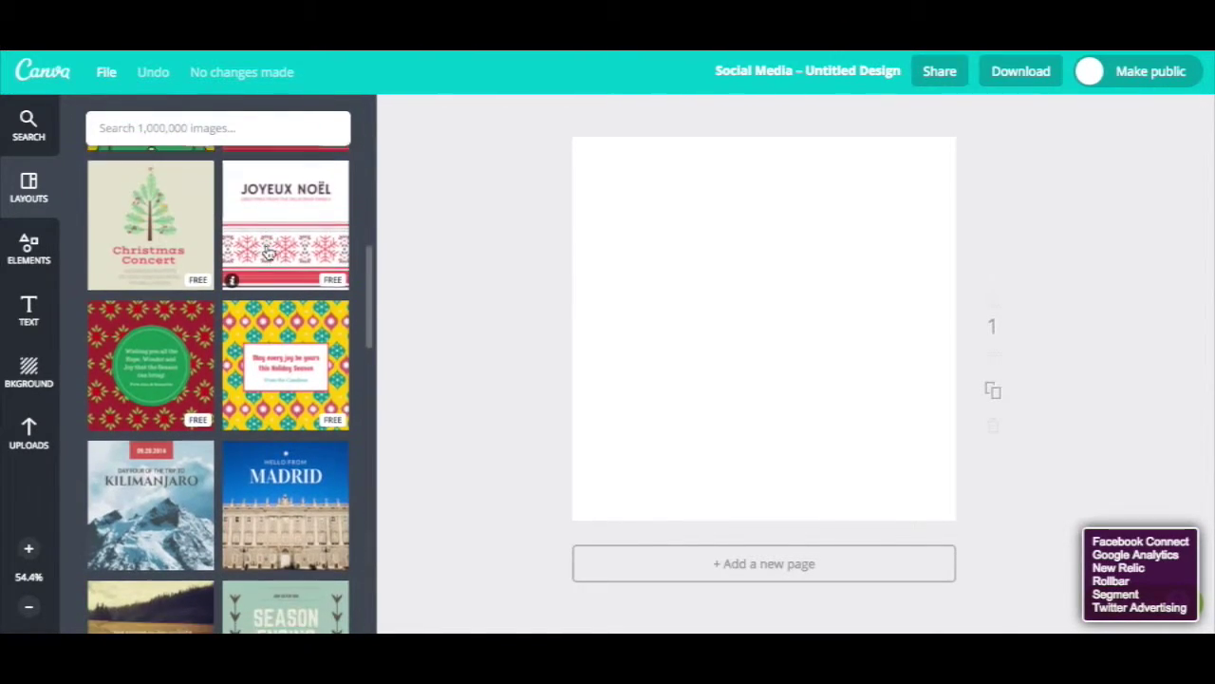
scroll(269, 251, up, 7)
scroll(269, 249, up, 2)
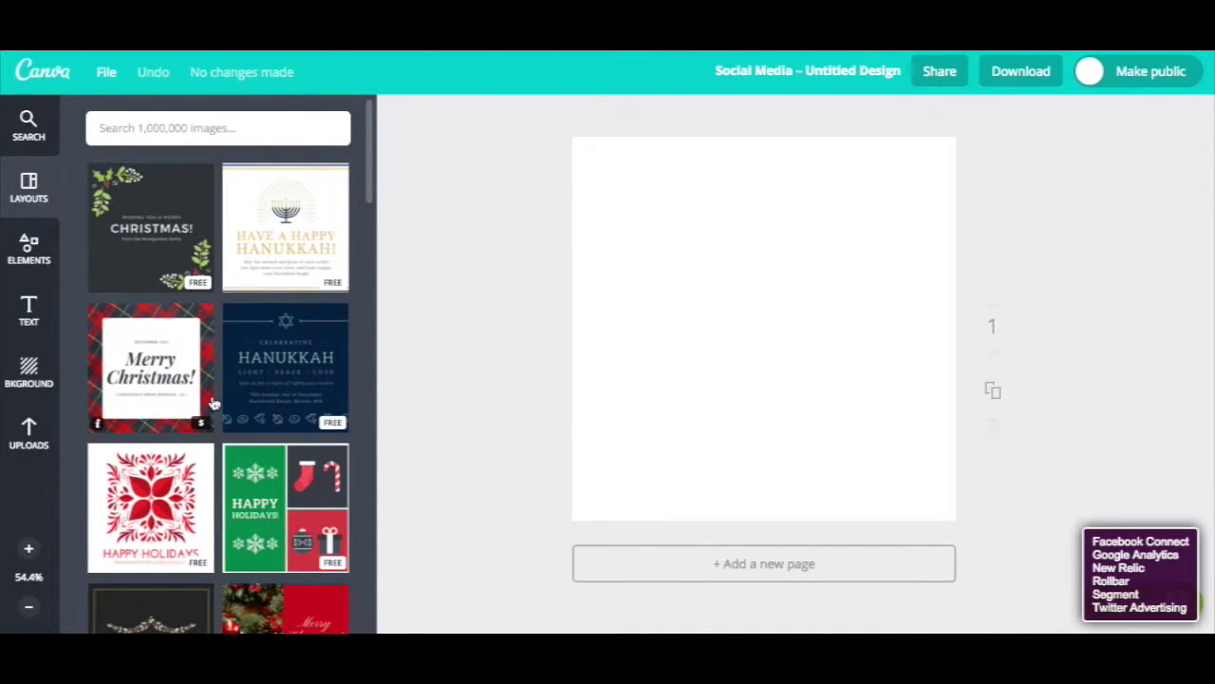
scroll(214, 403, down, 4)
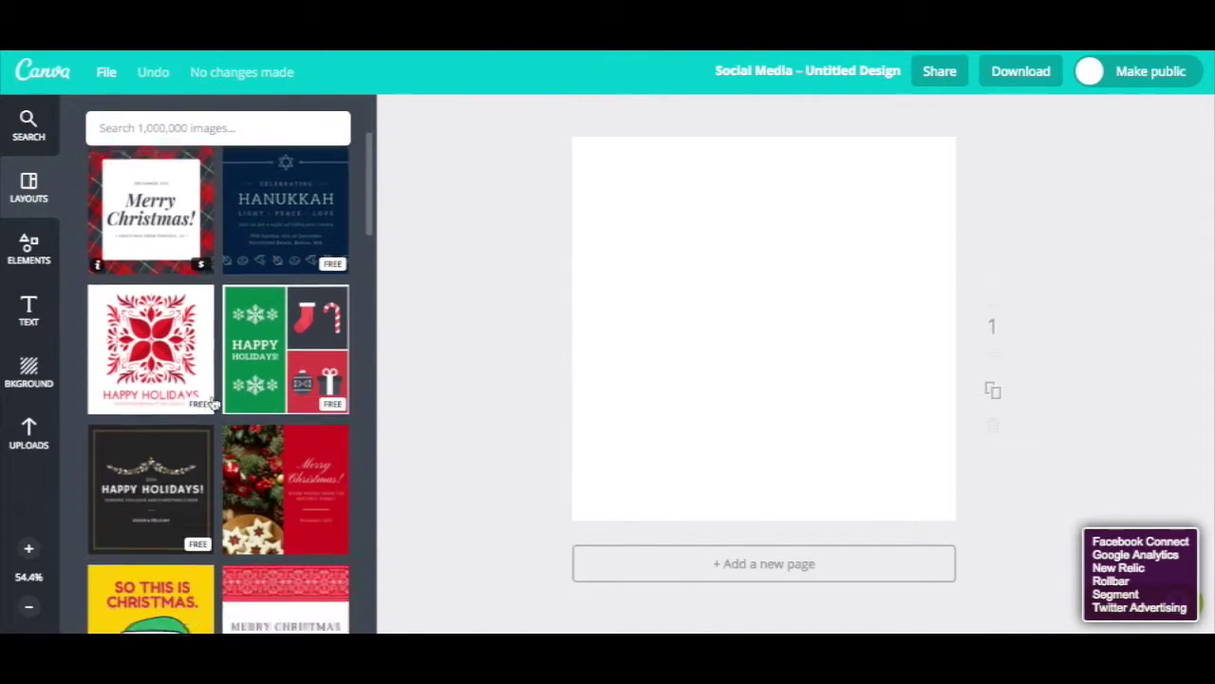
scroll(213, 404, down, 7)
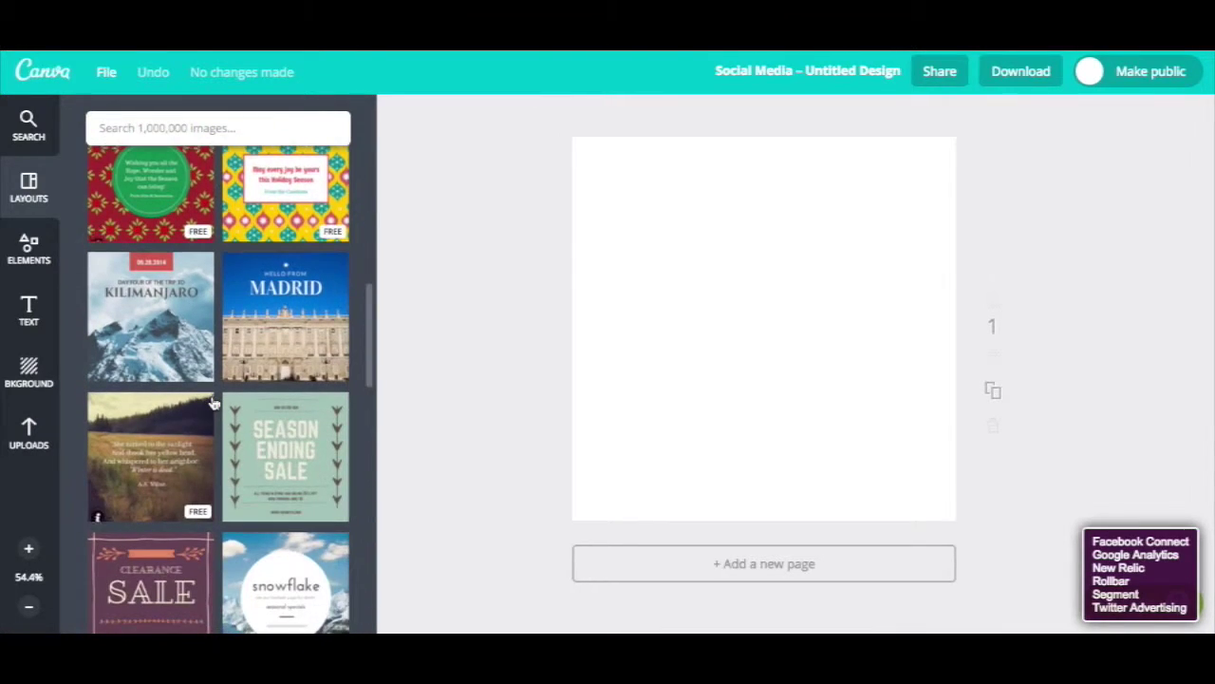
scroll(214, 404, down, 2)
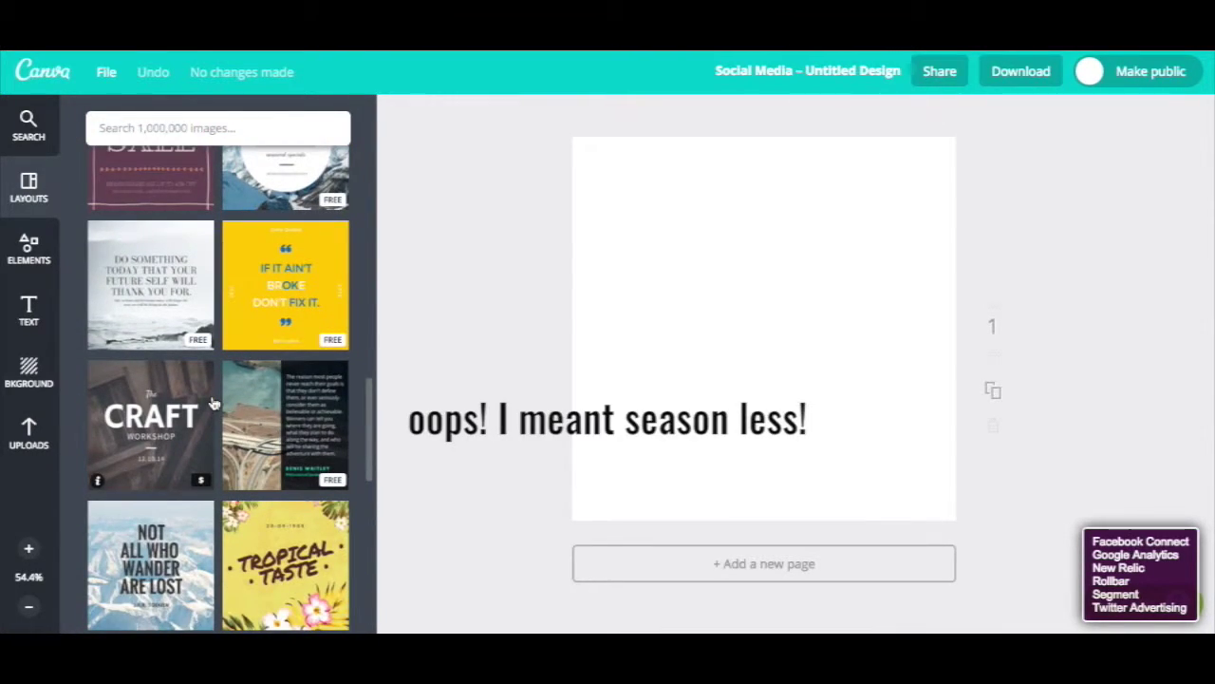
scroll(214, 404, down, 2)
scroll(214, 404, down, 1)
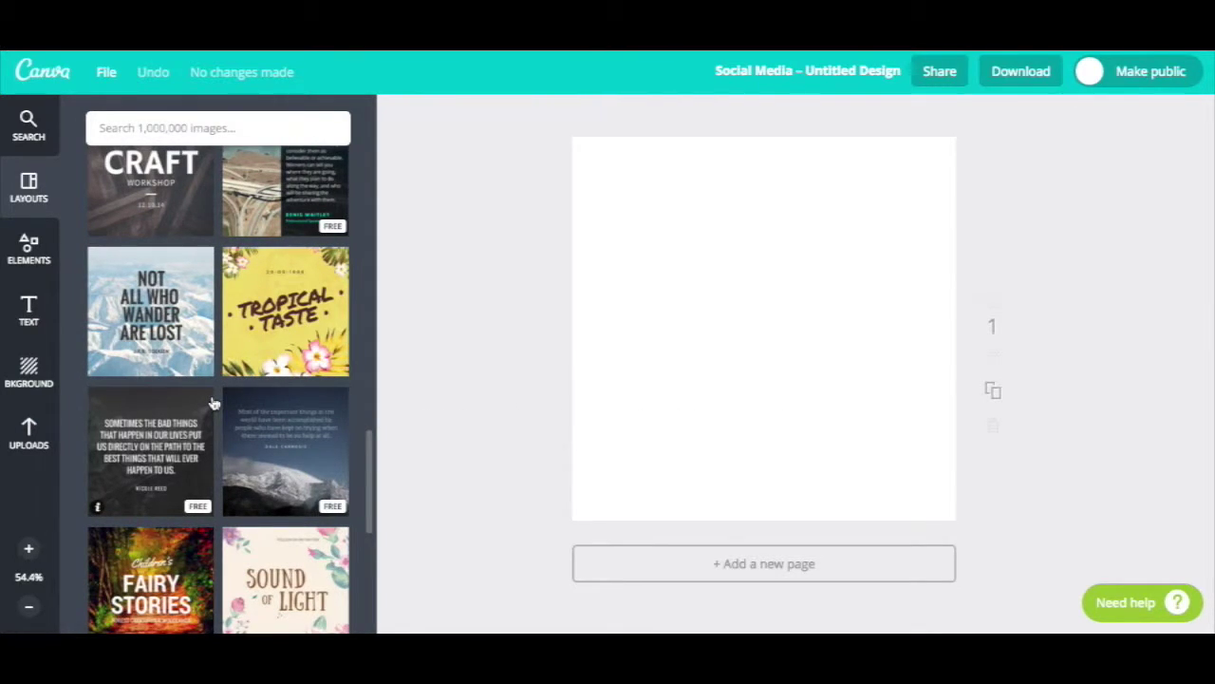
scroll(214, 403, up, 5)
scroll(214, 403, up, 2)
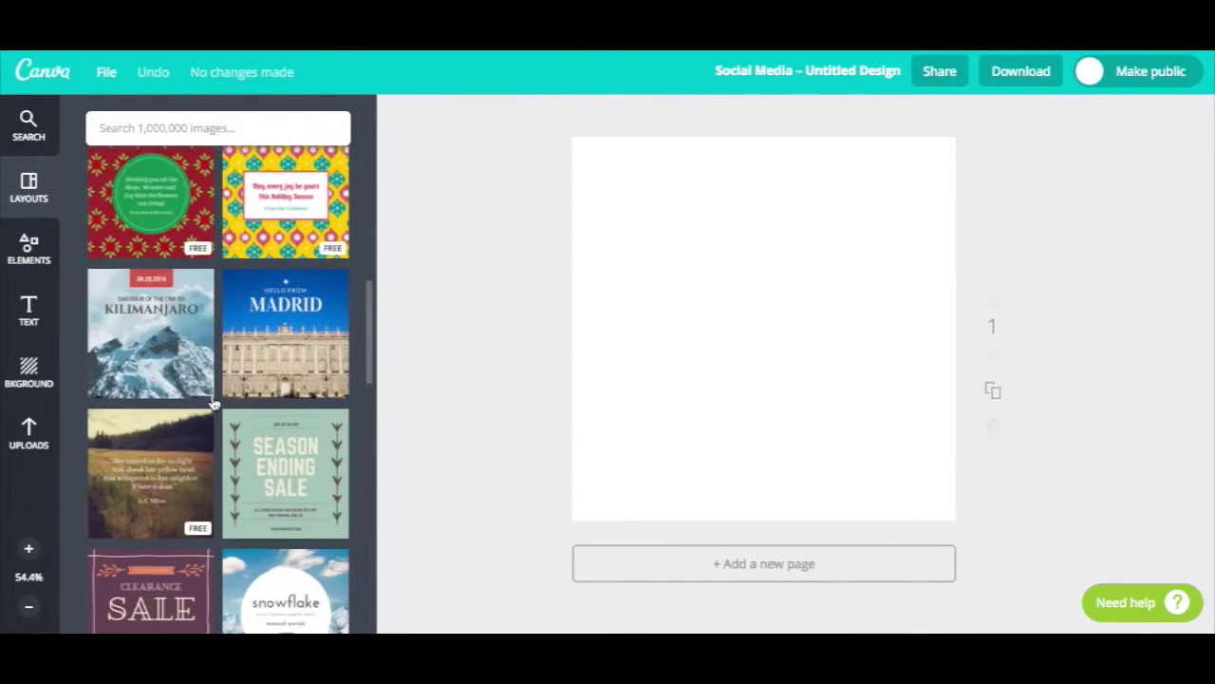
scroll(214, 403, down, 4)
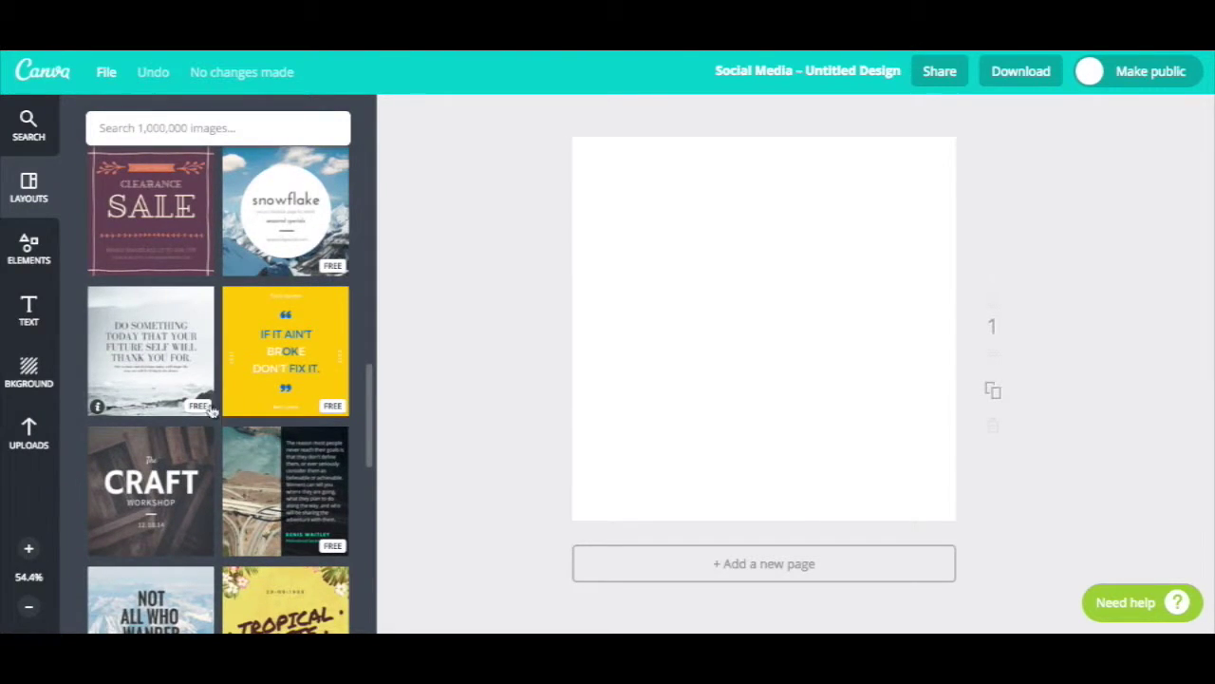
scroll(214, 403, down, 2)
click(204, 458)
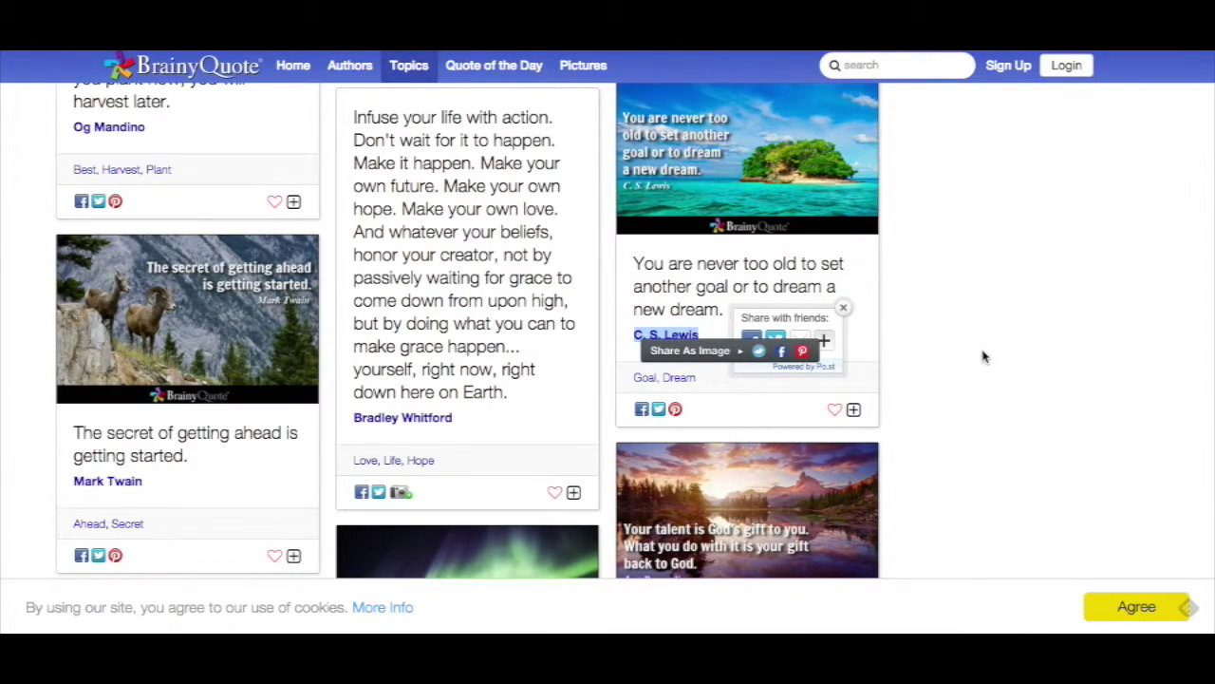
- On BrainyQuote, copy the quote "You are never too old to set another goal or to dream a new dream."
click(984, 356)
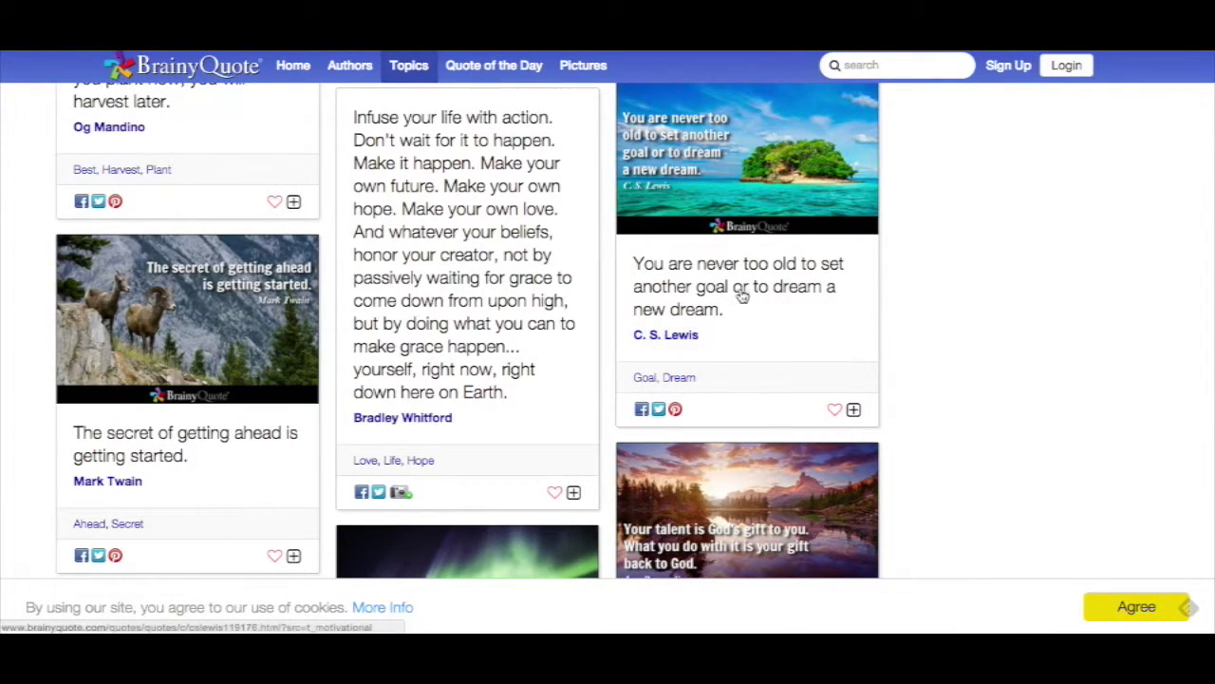
drag(731, 313, 636, 268)
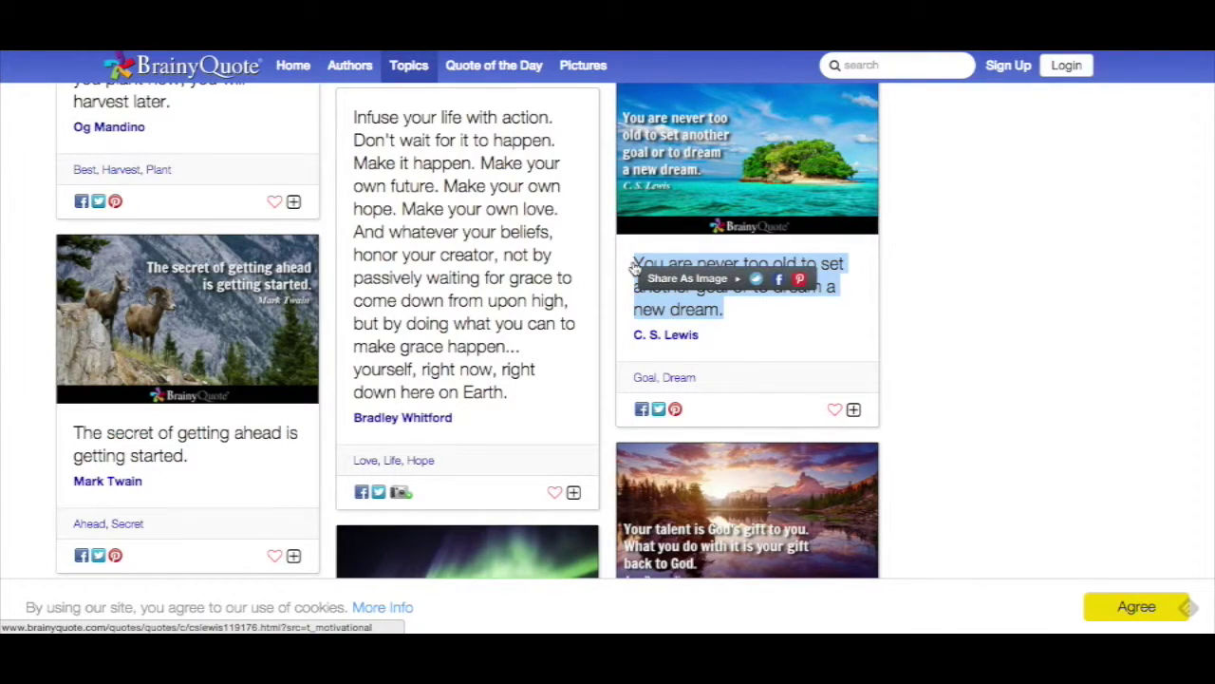
key(ctrl+c)
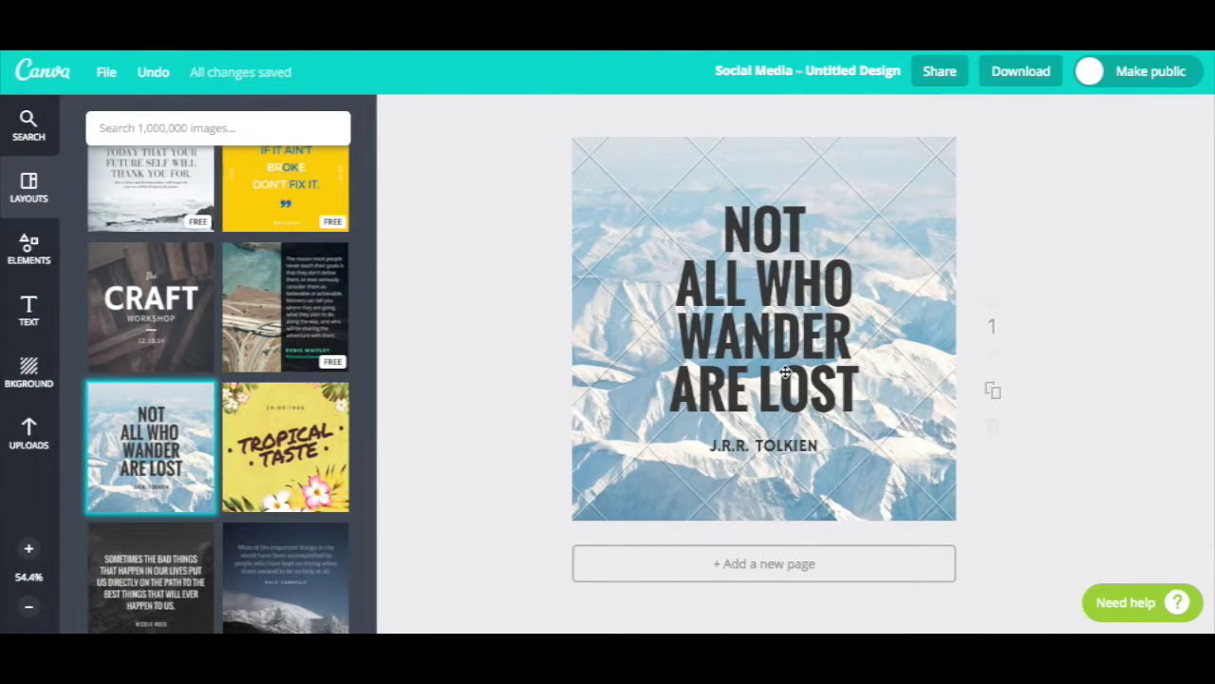
- In Canva, replace the layout's headline with the copied quote and delete the "Read more at" source link pasted after it
click(786, 372)
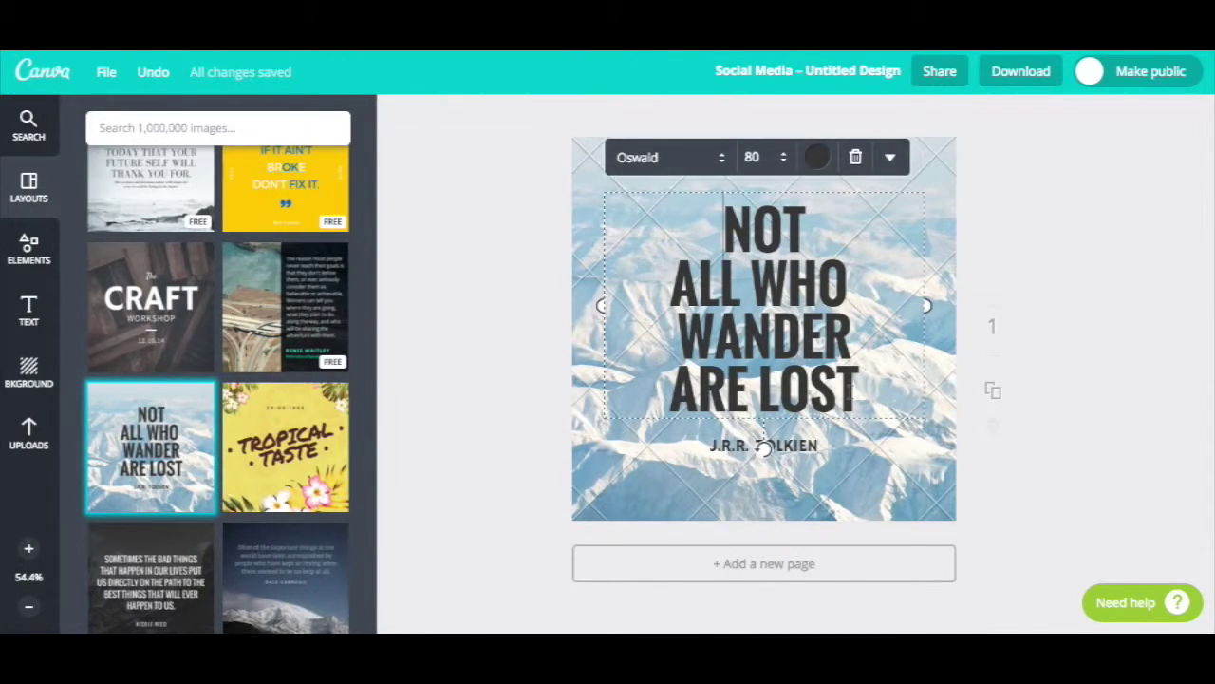
drag(849, 396, 729, 230)
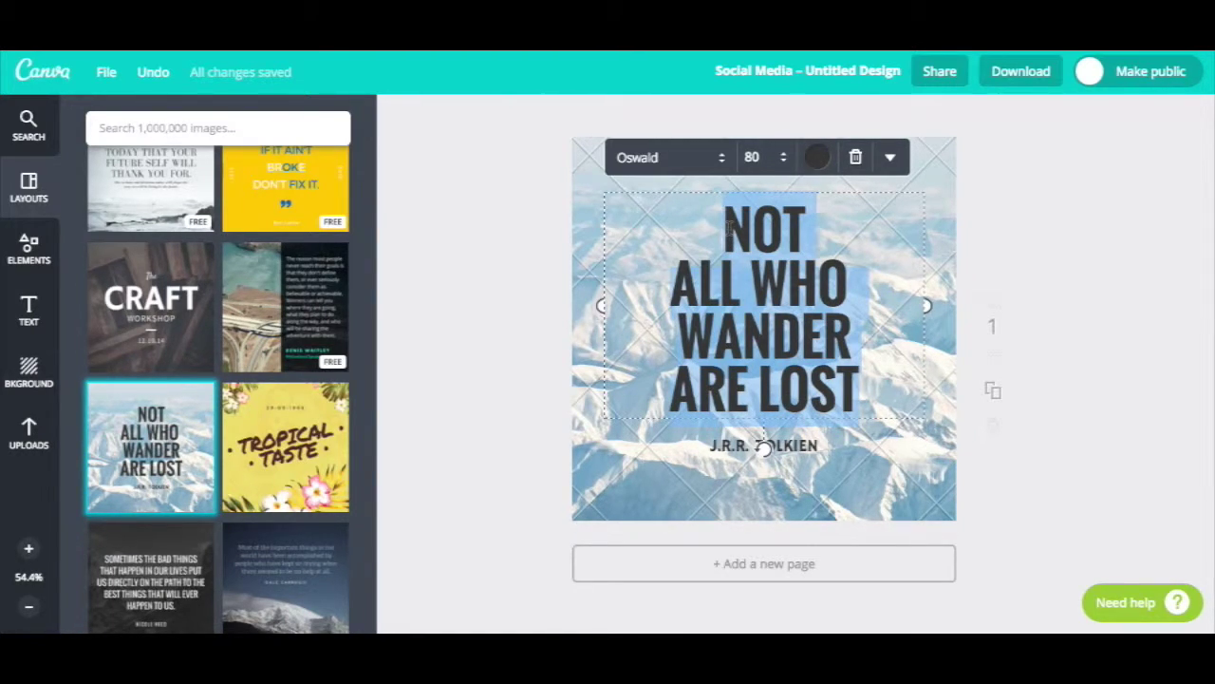
key(ctrl+v)
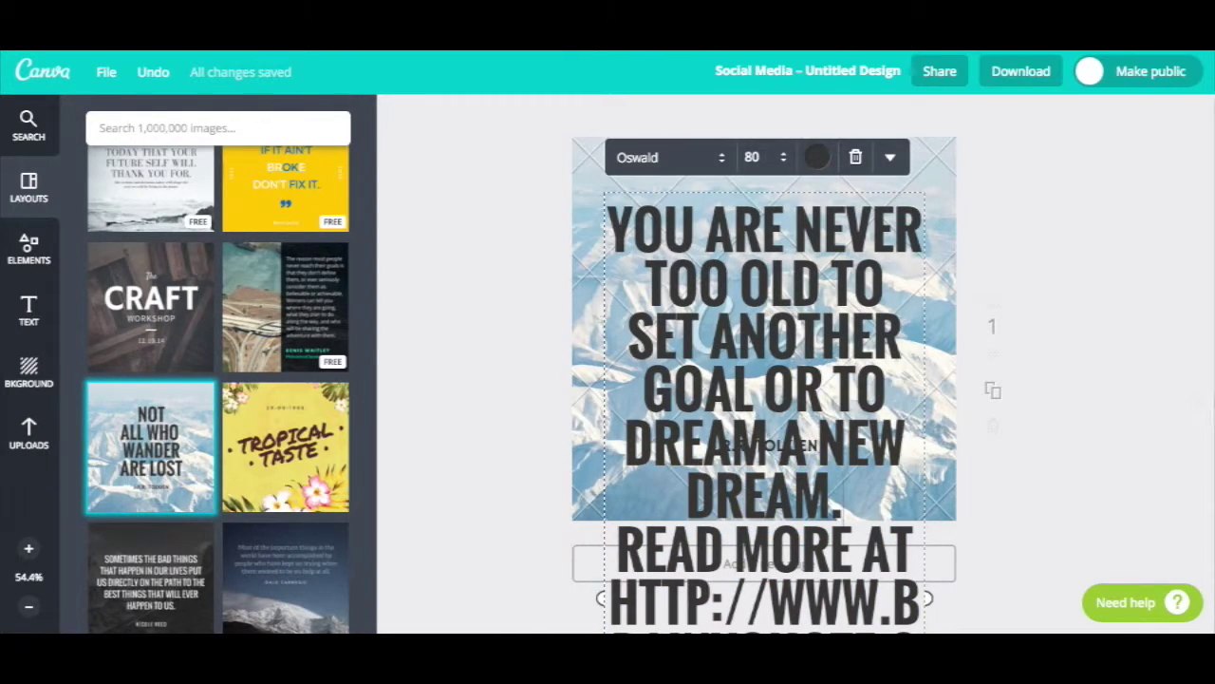
drag(944, 611, 869, 610)
key(BackSpace)
drag(767, 495, 949, 618)
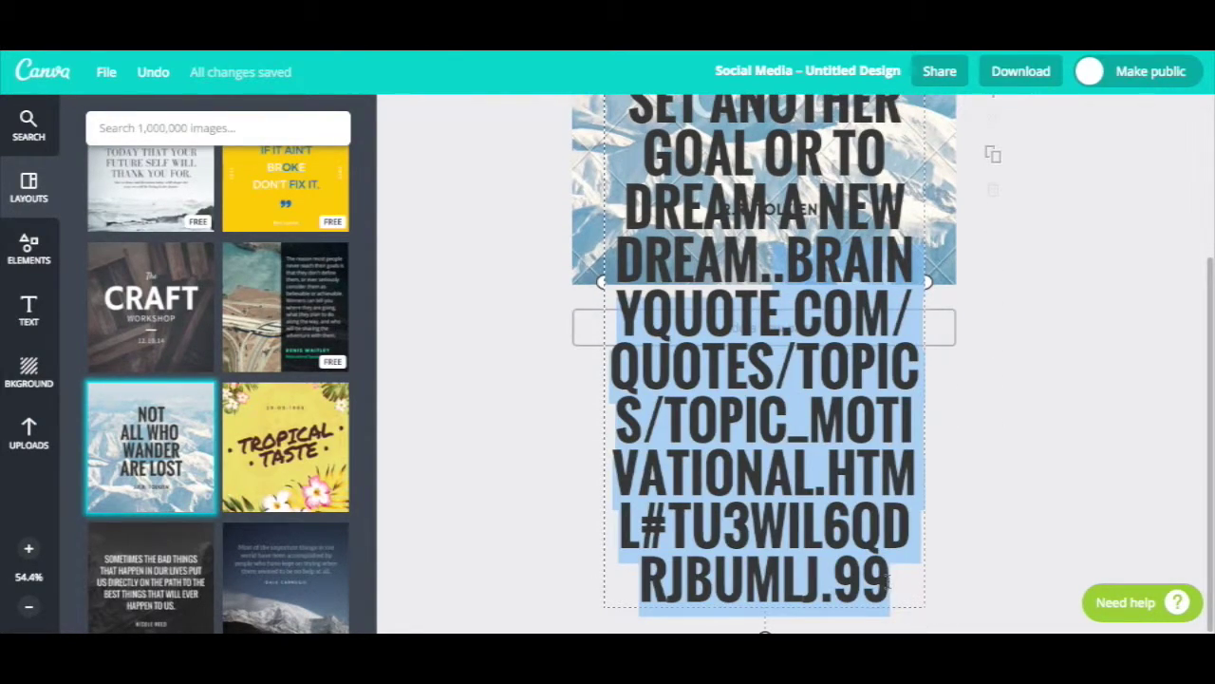
key(BackSpace)
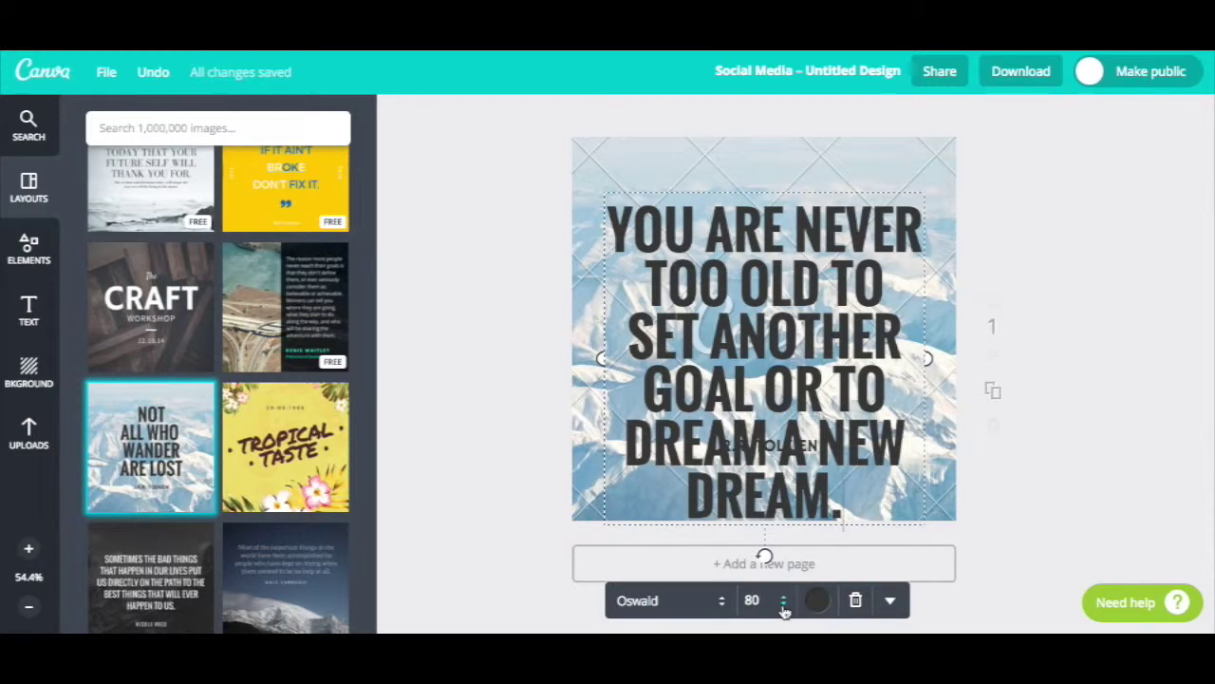
- Change the quote's font to Playfair Display and its size to 56
click(727, 603)
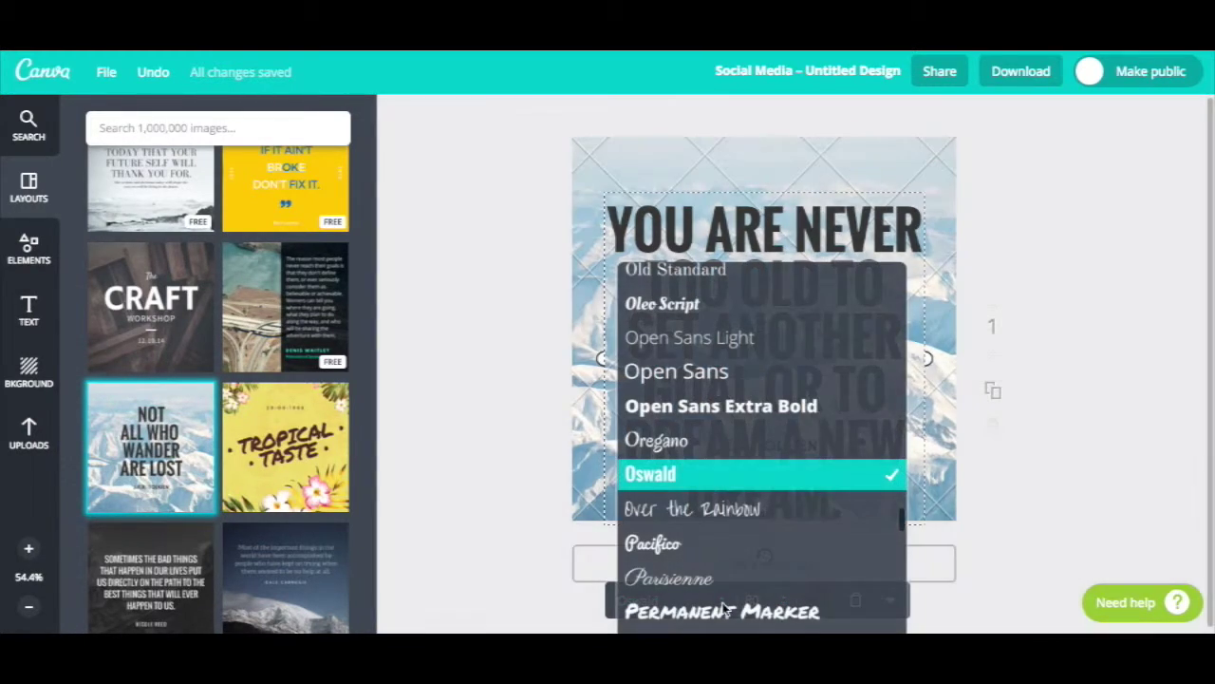
scroll(735, 441, up, 5)
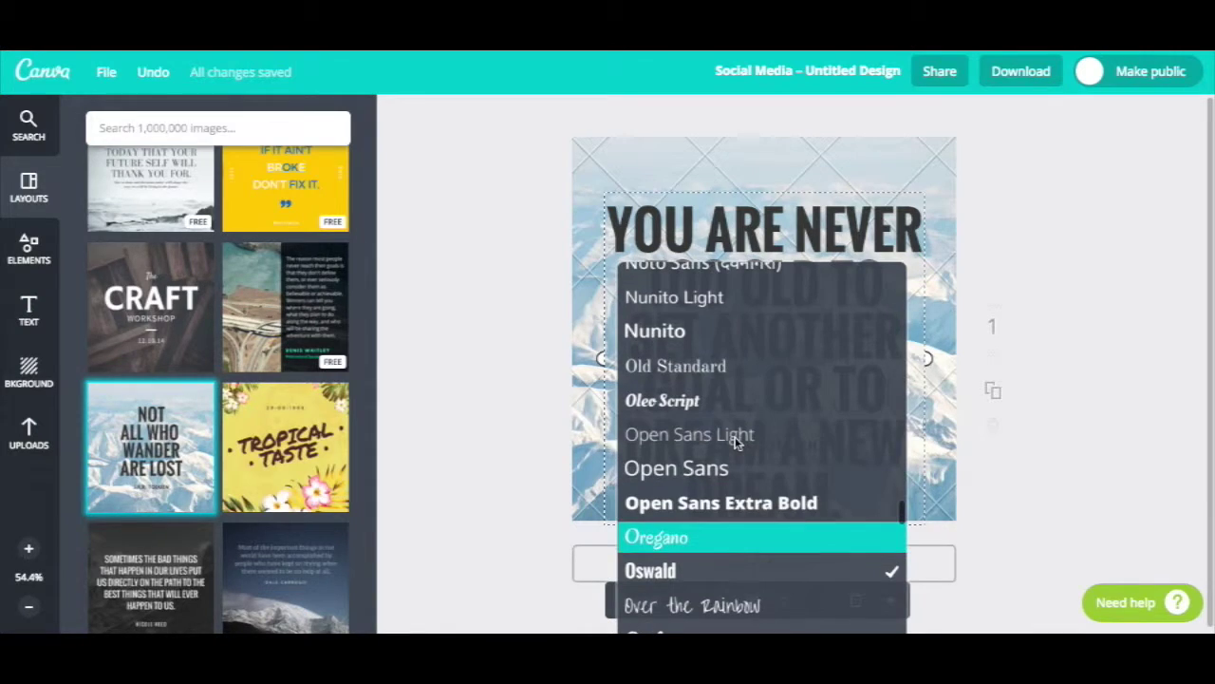
scroll(734, 442, down, 8)
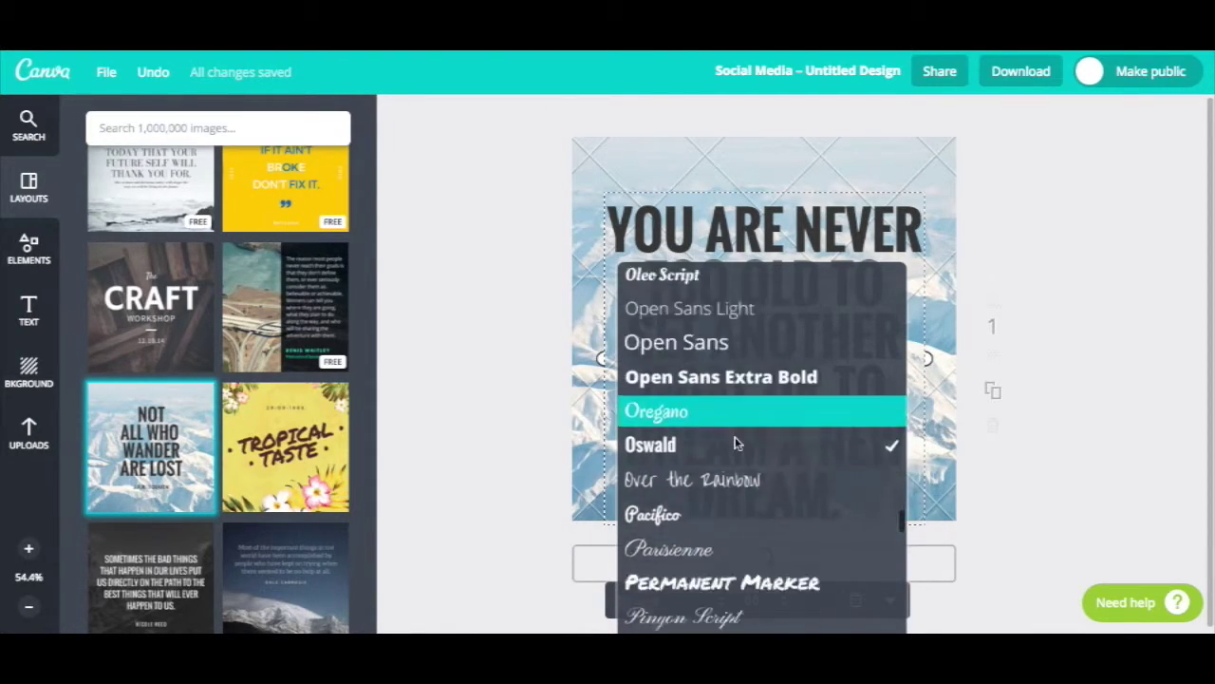
click(719, 505)
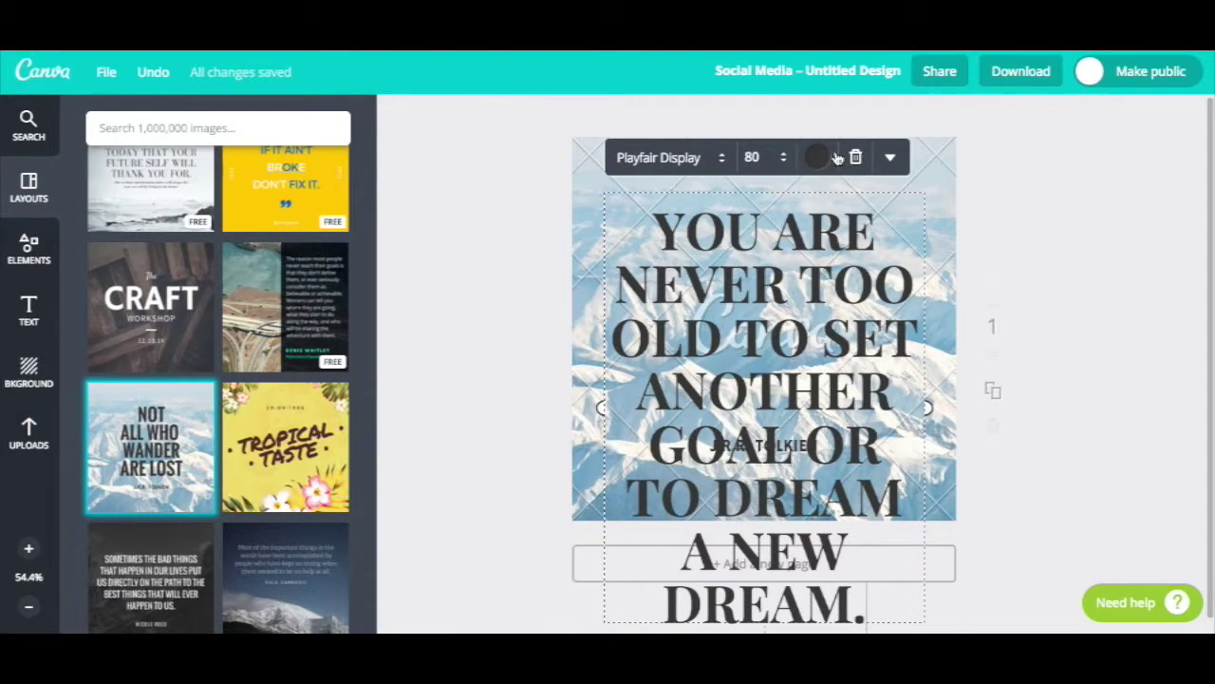
click(784, 161)
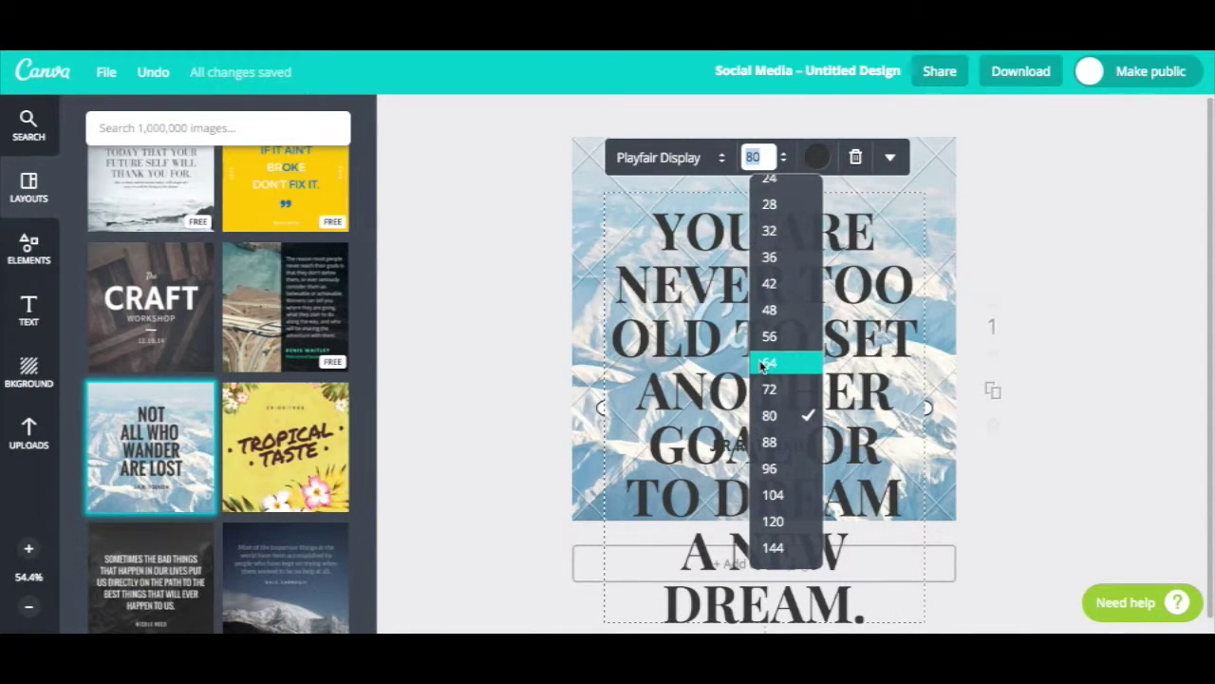
click(765, 363)
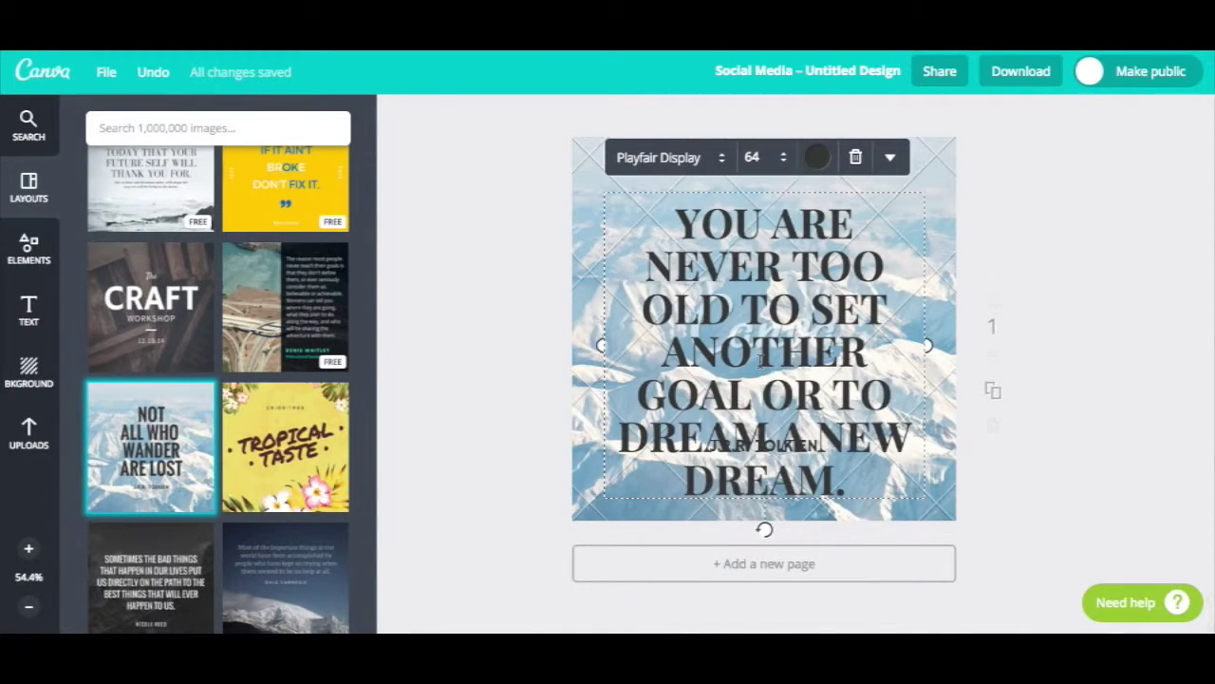
click(776, 163)
click(777, 354)
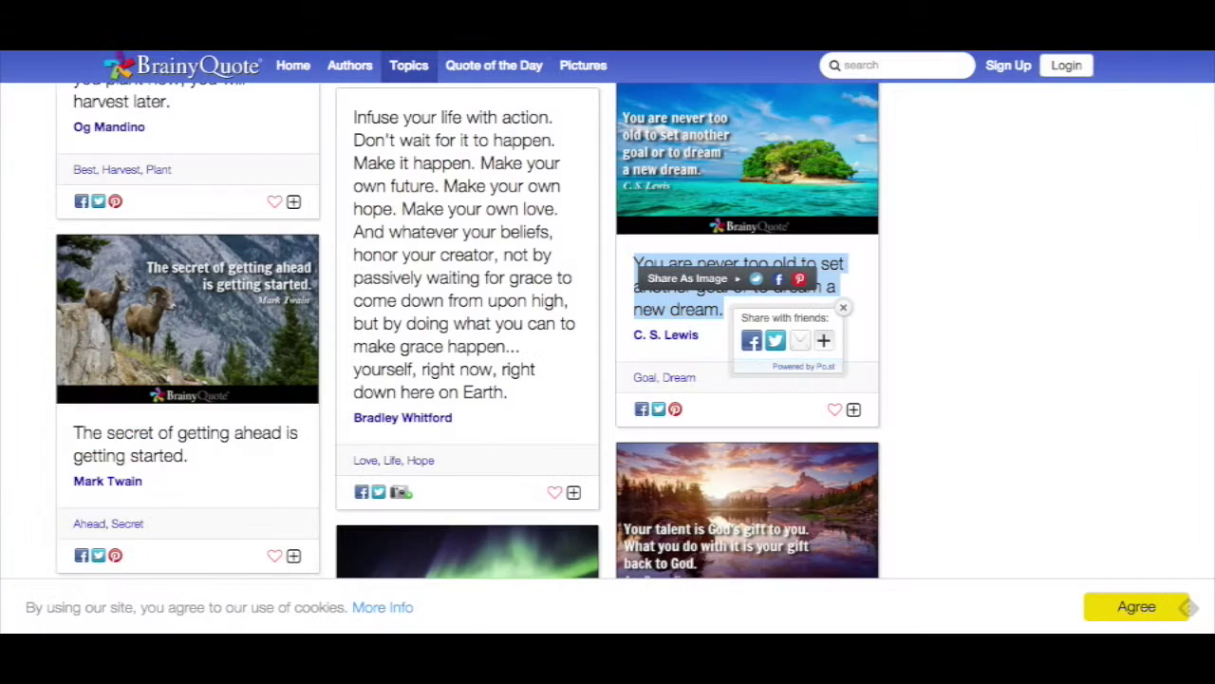
- Copy the author name C. S. Lewis from BrainyQuote and paste it over the J.R.R. Tolkien line in the Canva design
drag(771, 361, 637, 340)
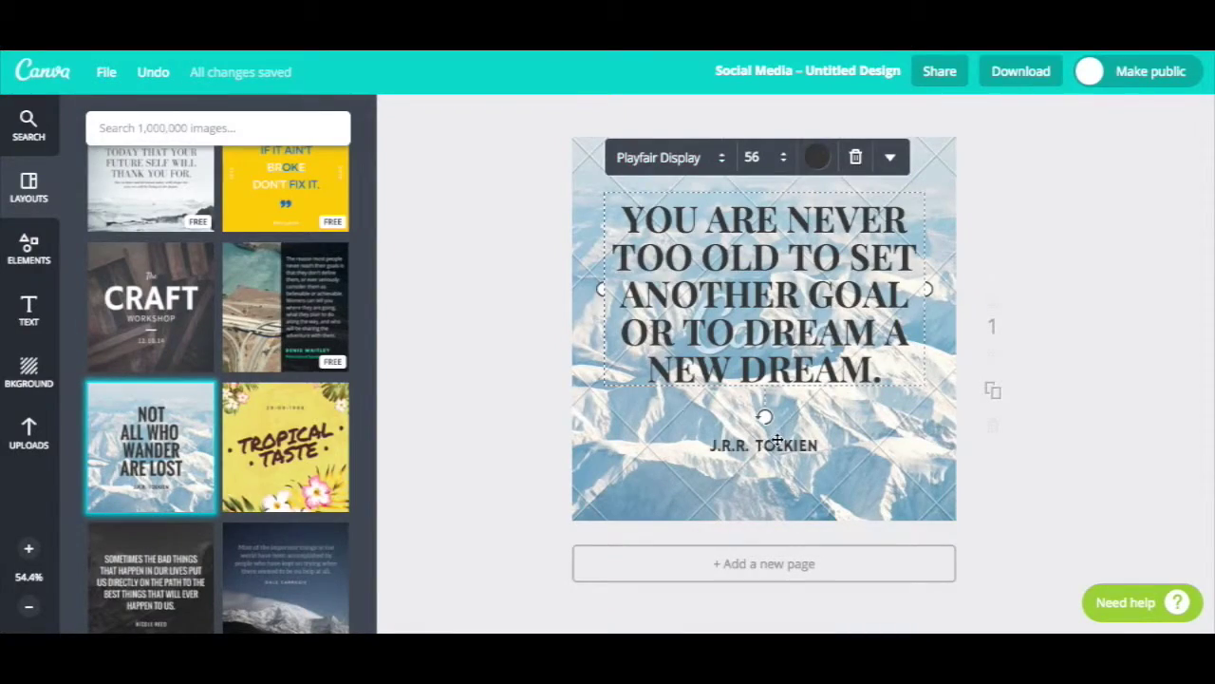
click(817, 445)
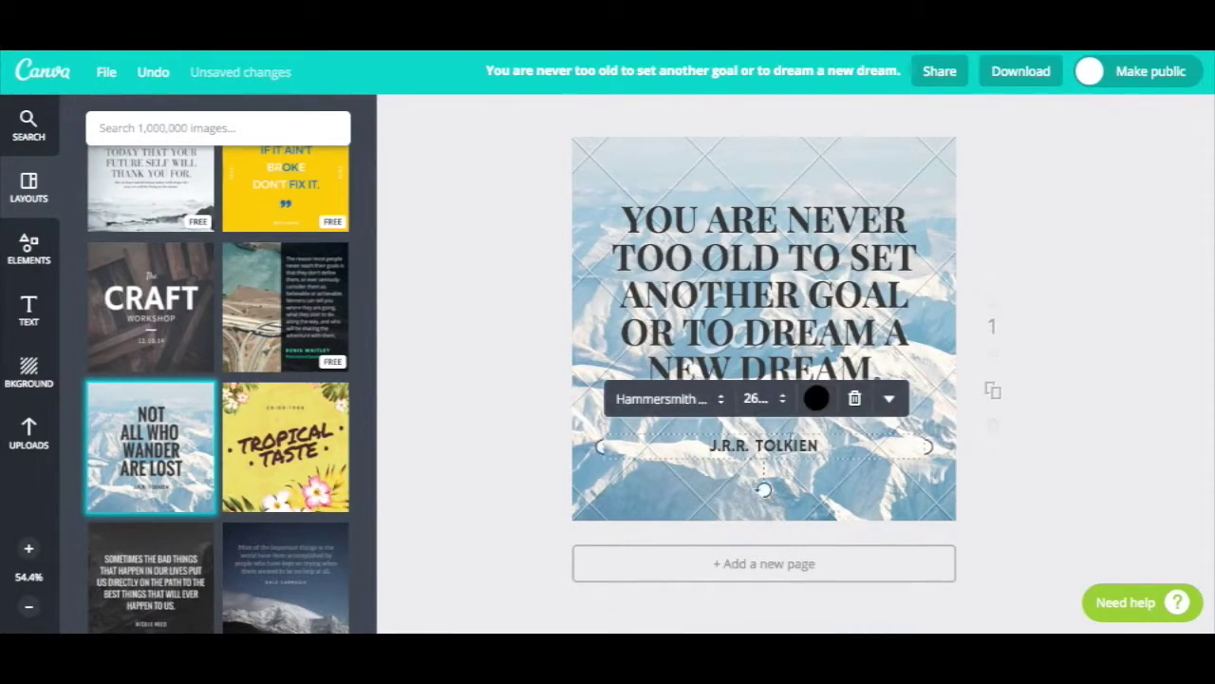
key(ctrl+a)
key(ctrl+v)
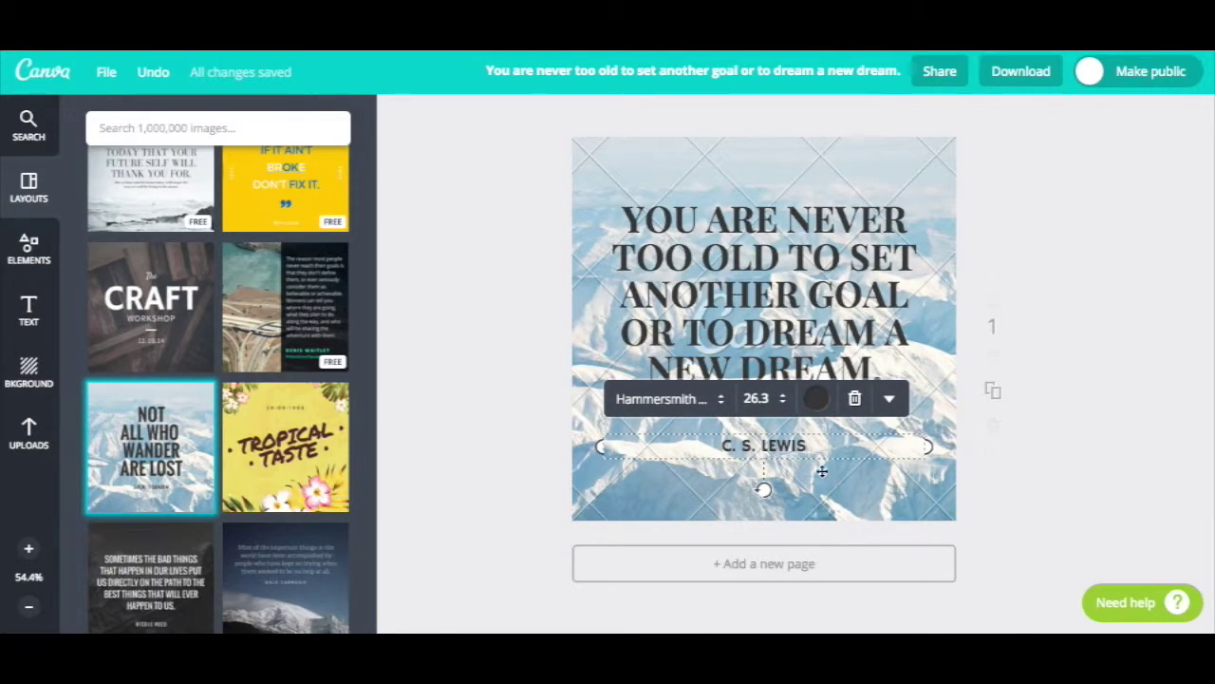
- Set the author line's font to Open Sans and its size to 24
click(720, 401)
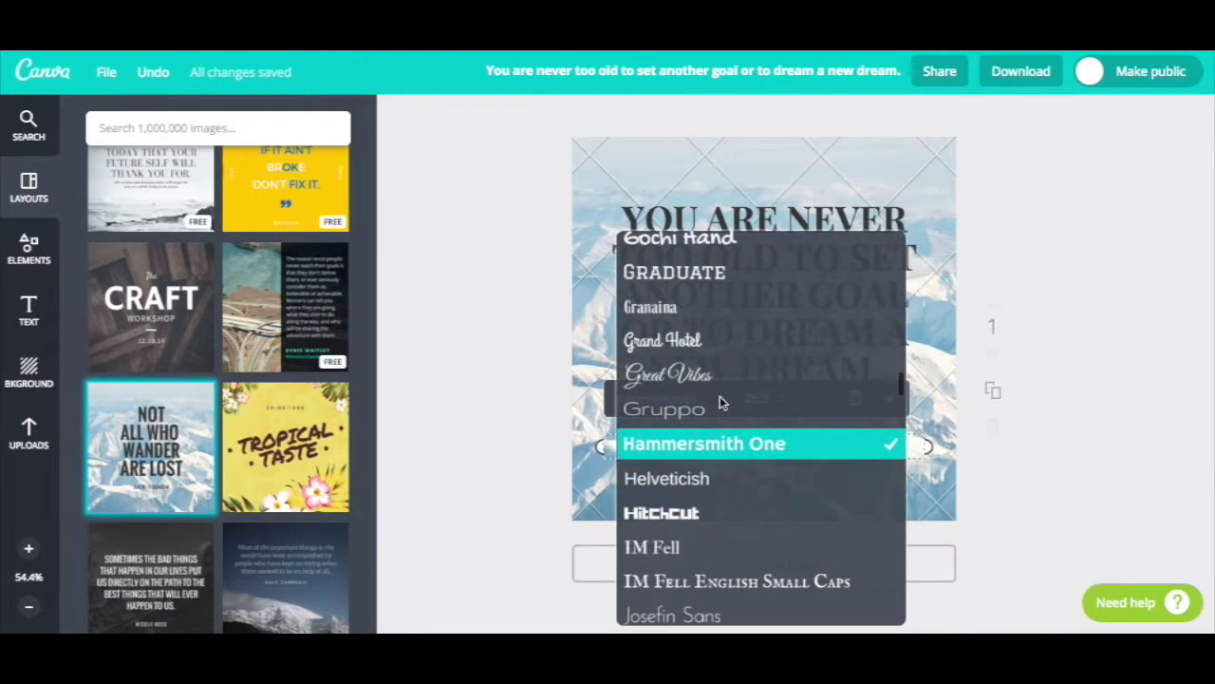
scroll(719, 461, down, 2)
scroll(720, 460, down, 9)
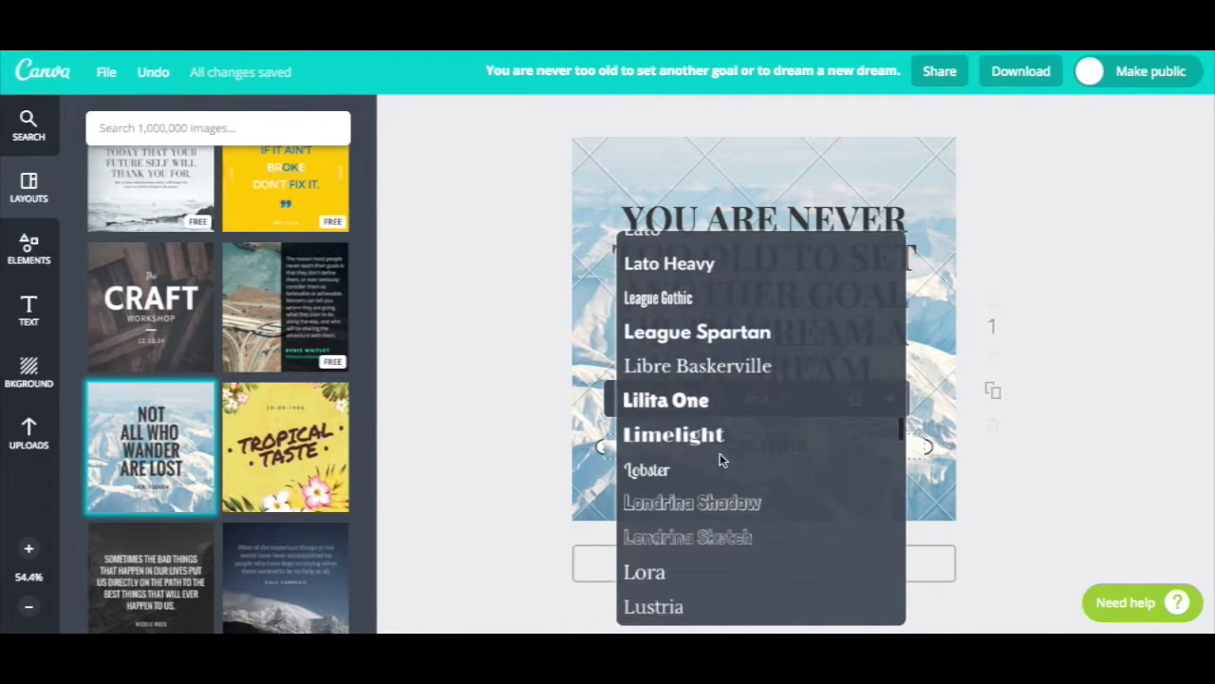
scroll(719, 453, down, 3)
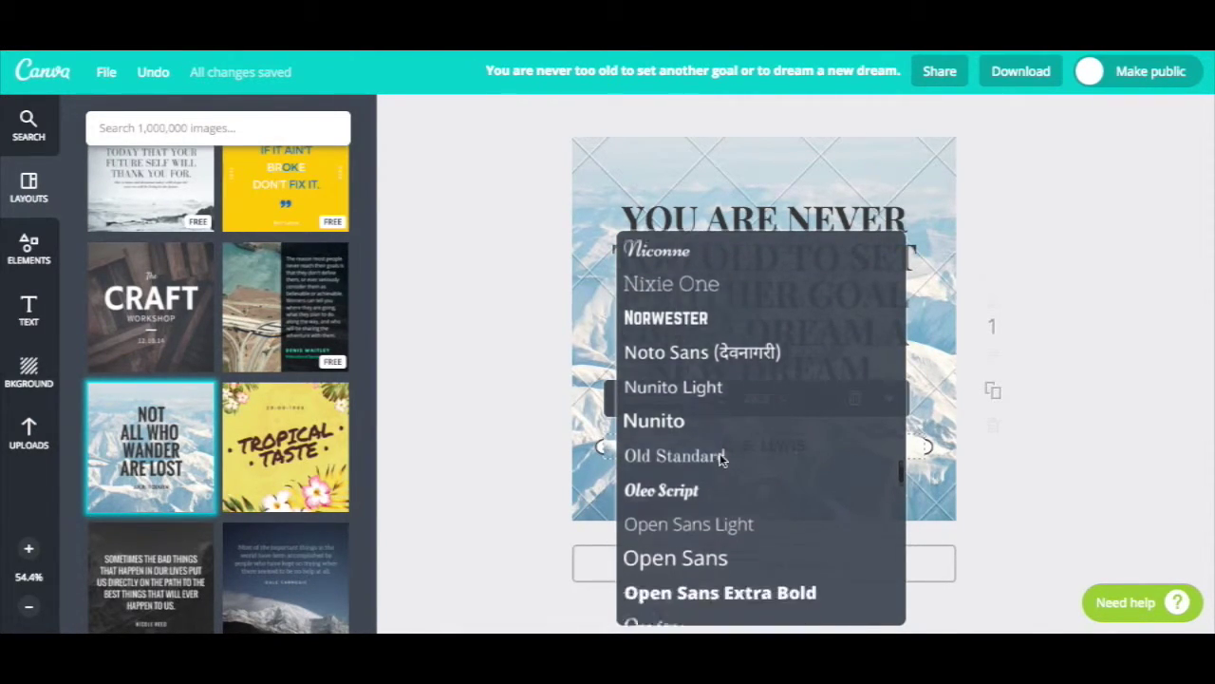
click(706, 478)
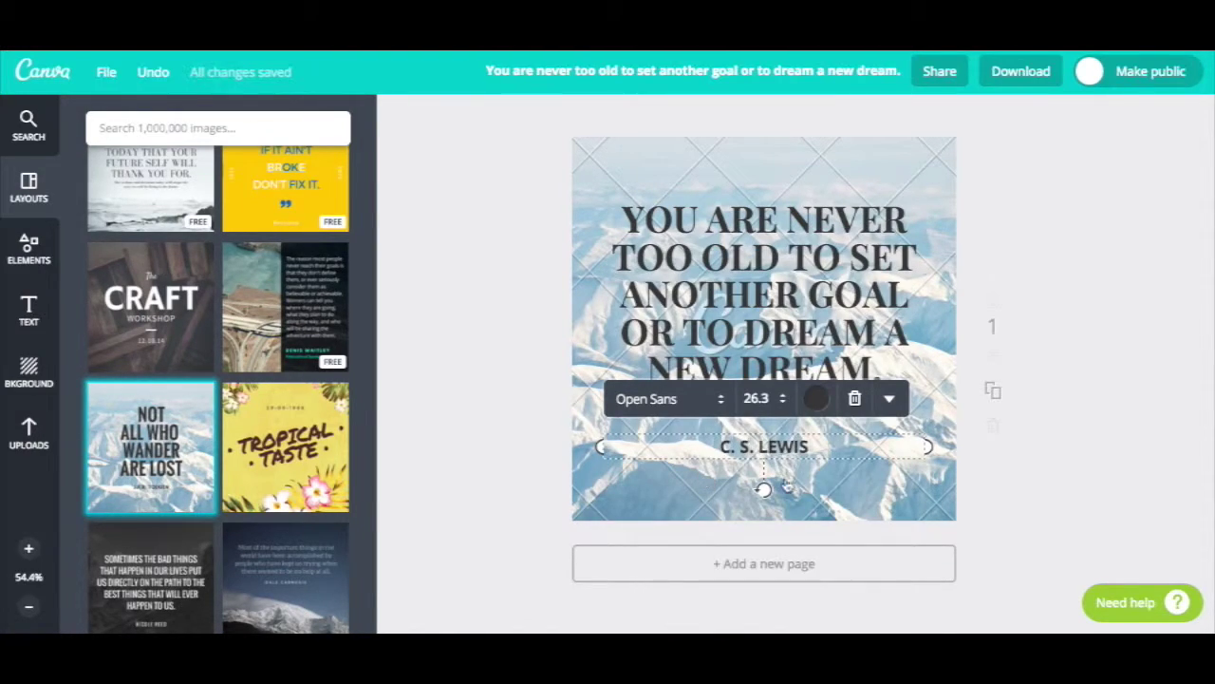
click(780, 402)
scroll(776, 513, down, 3)
click(777, 504)
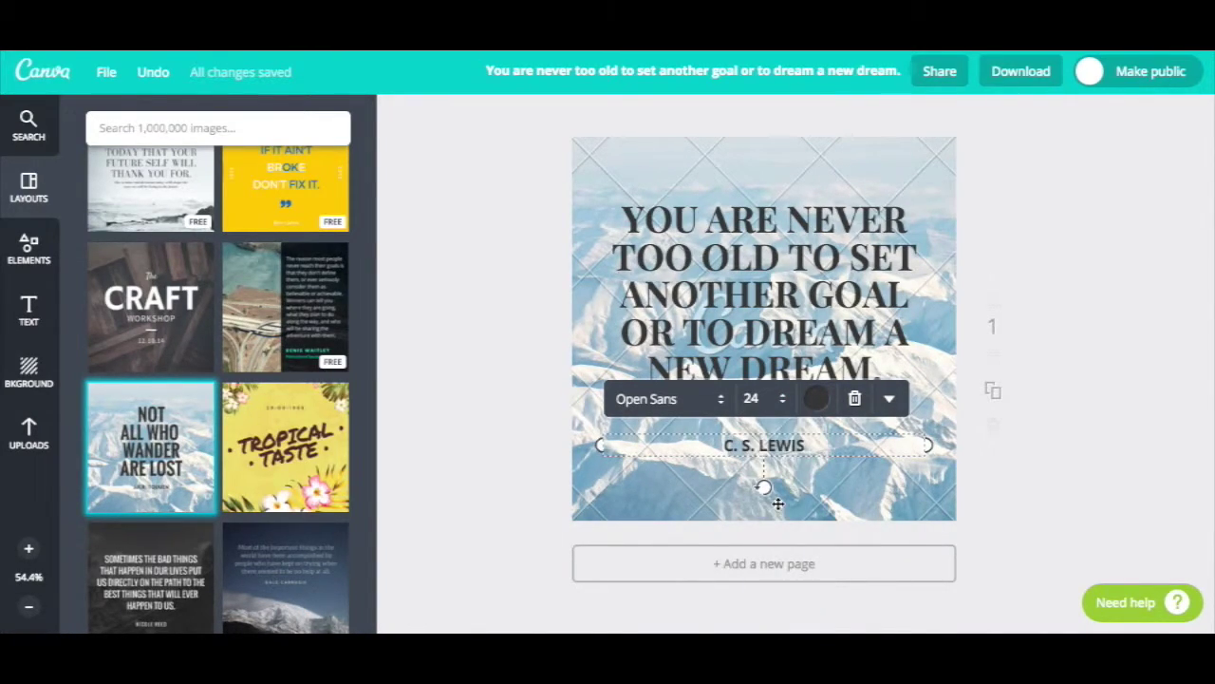
- Replace the mountain background image's fill with the solid blue colour swatch
click(853, 493)
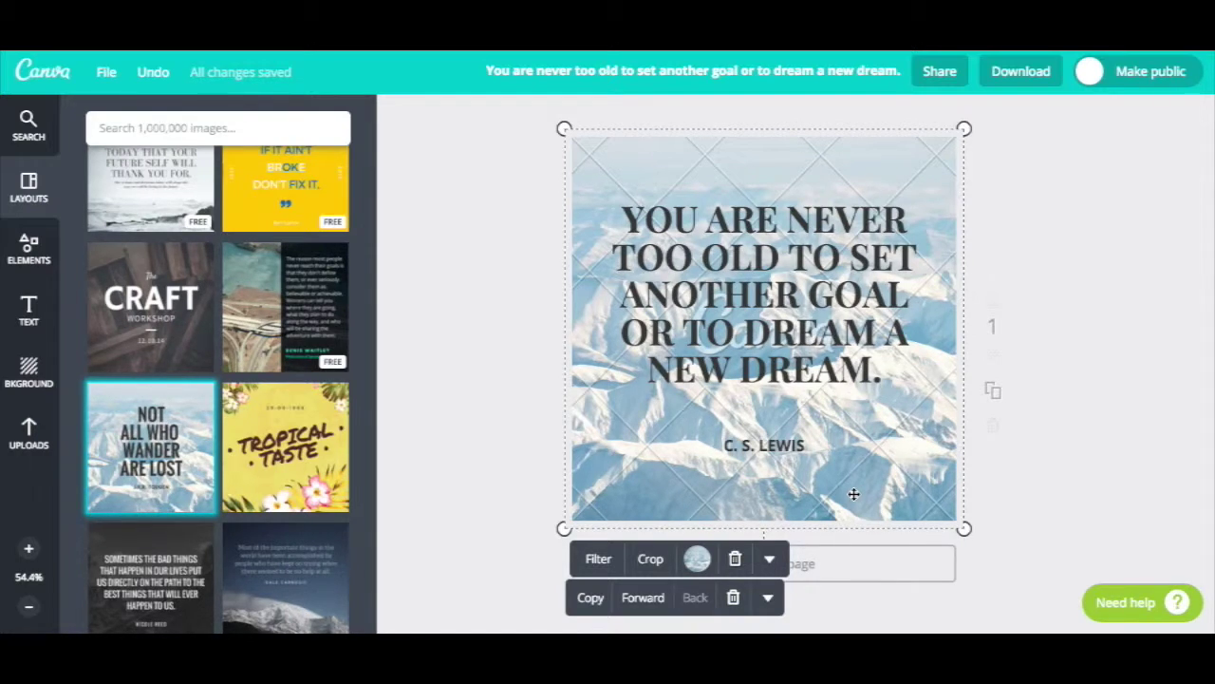
click(698, 563)
click(673, 508)
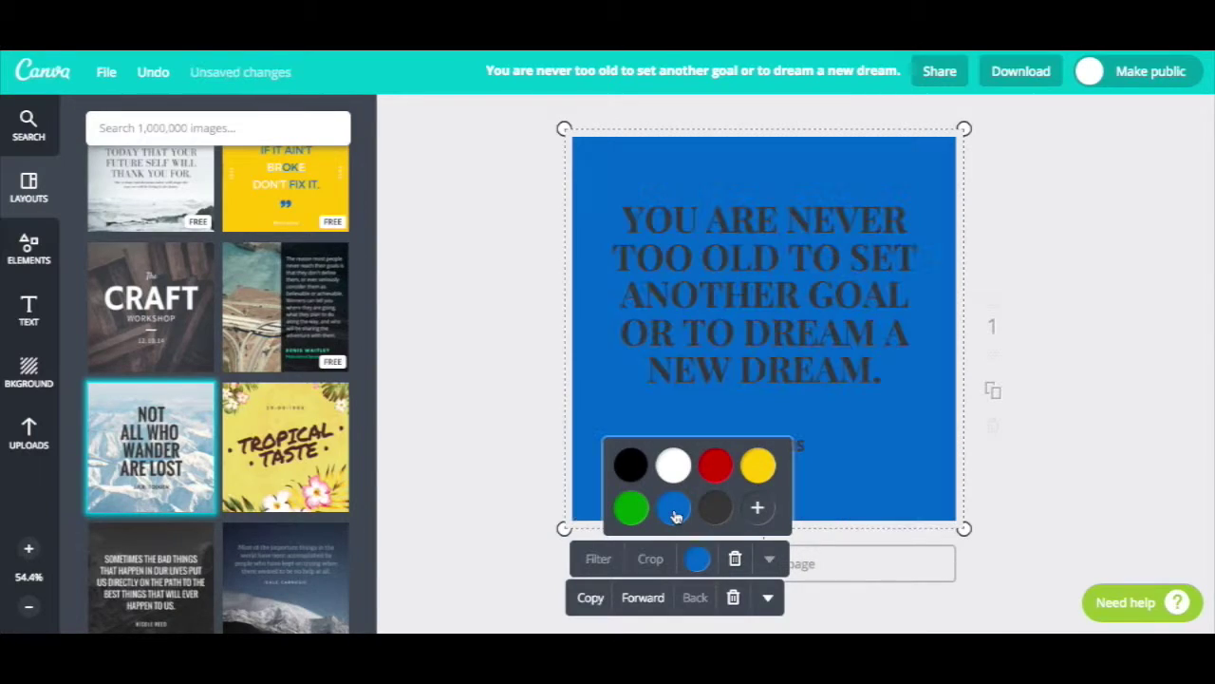
- Try green, black, white and yellow fills on the background, plus the custom colour 6d87ff from the colour wheel
click(631, 510)
click(630, 466)
click(676, 468)
click(756, 467)
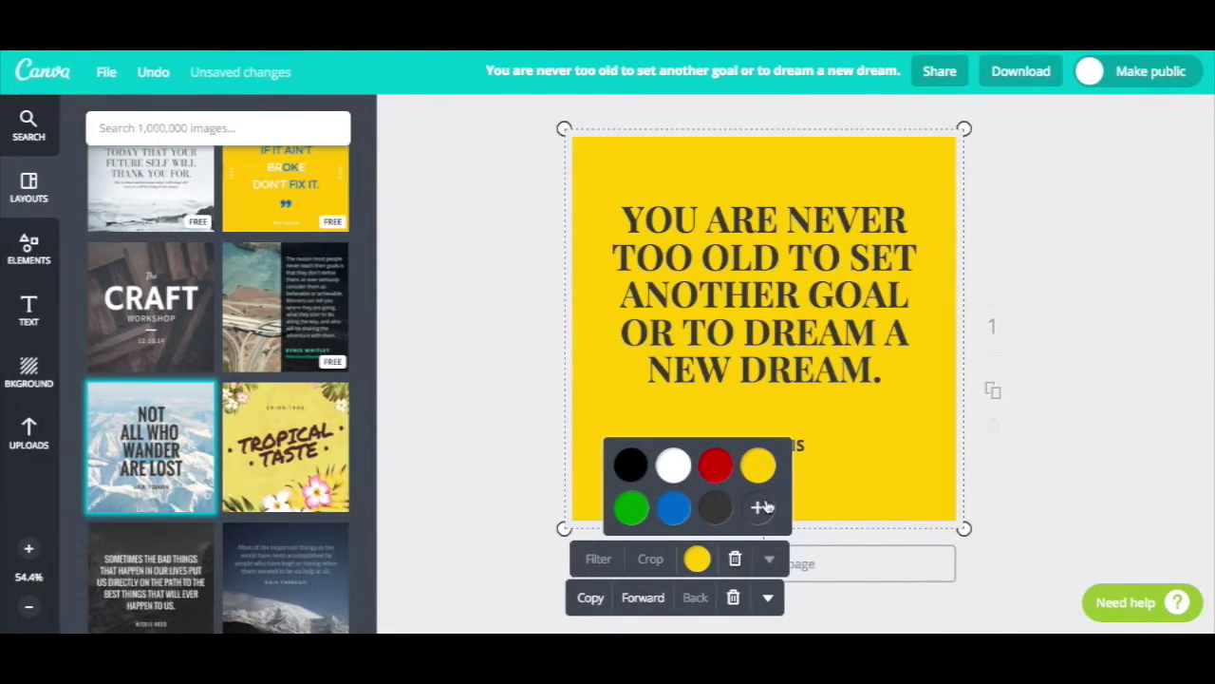
click(760, 507)
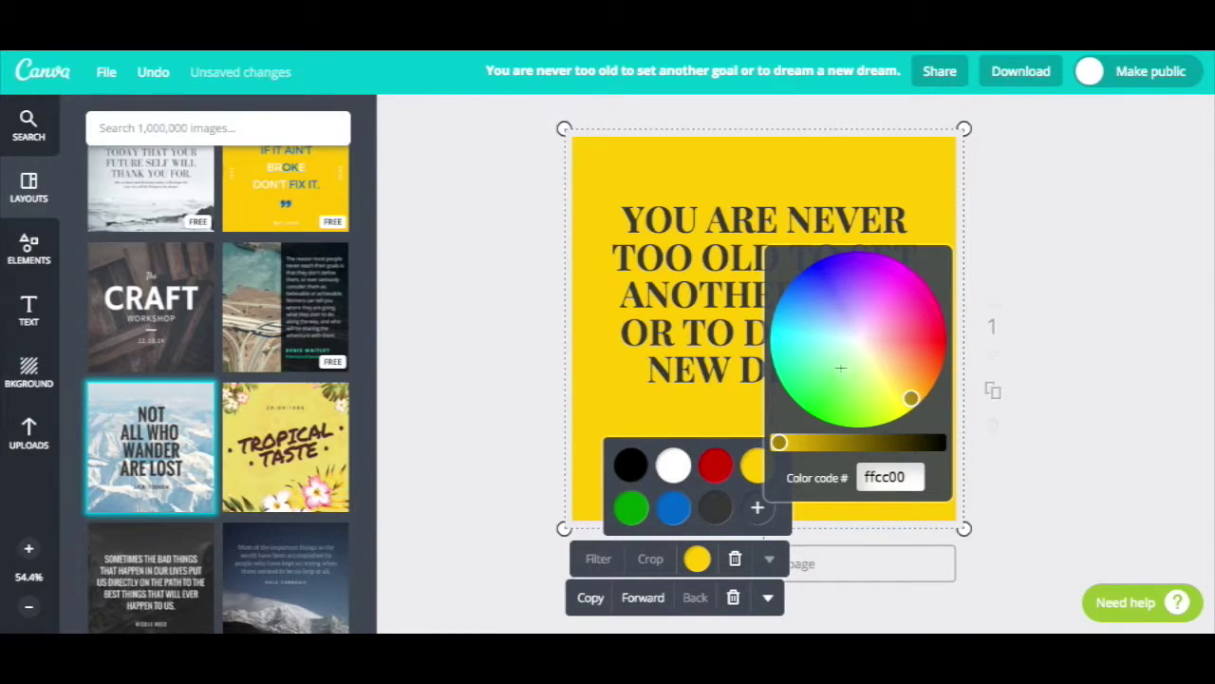
click(829, 305)
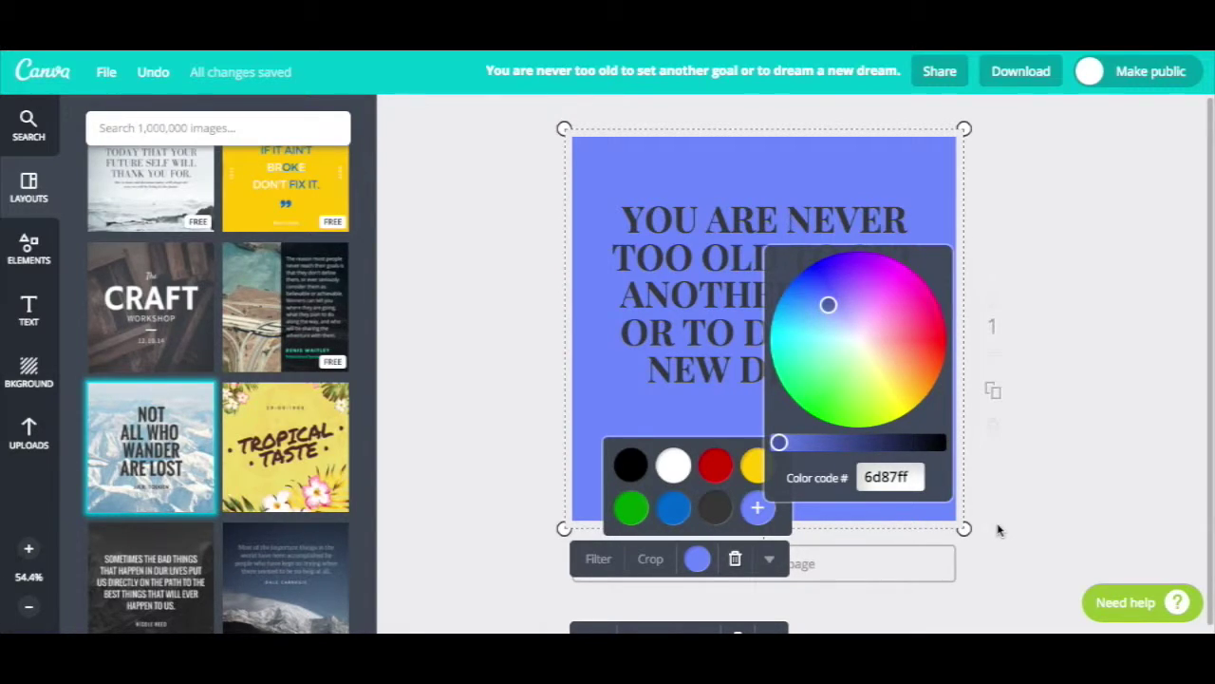
- Delete the background's colour fill and its empty frame, and add the uploaded sandy path photo to the design
click(738, 562)
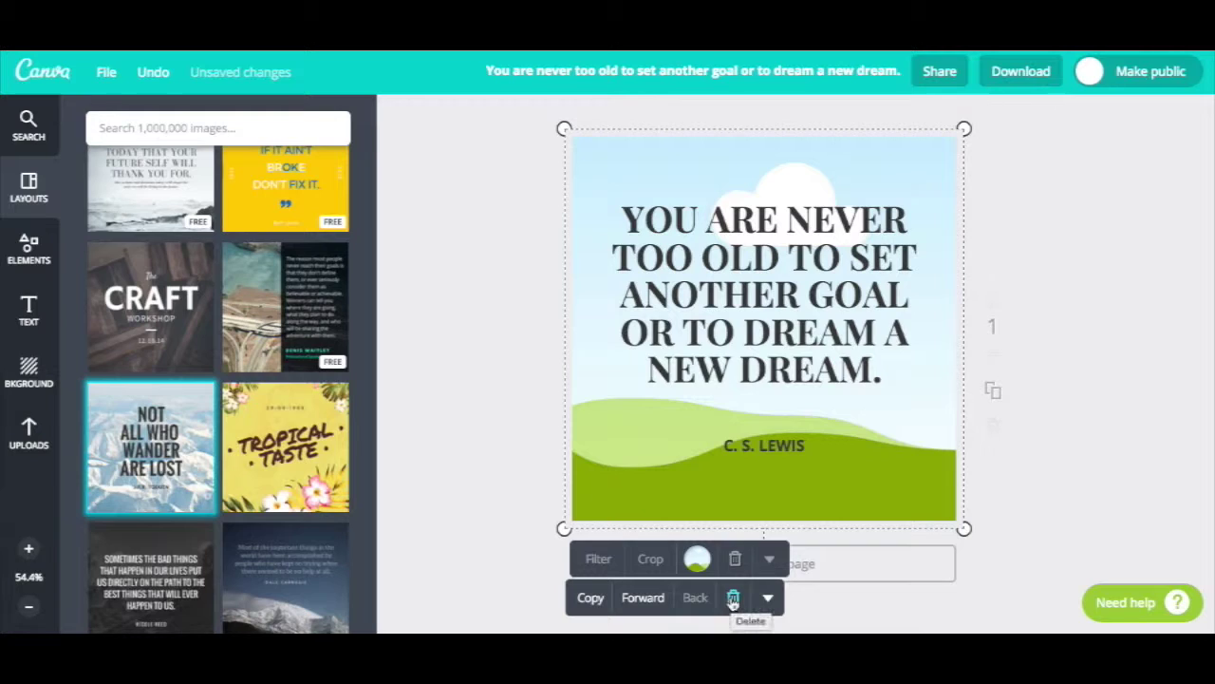
click(733, 598)
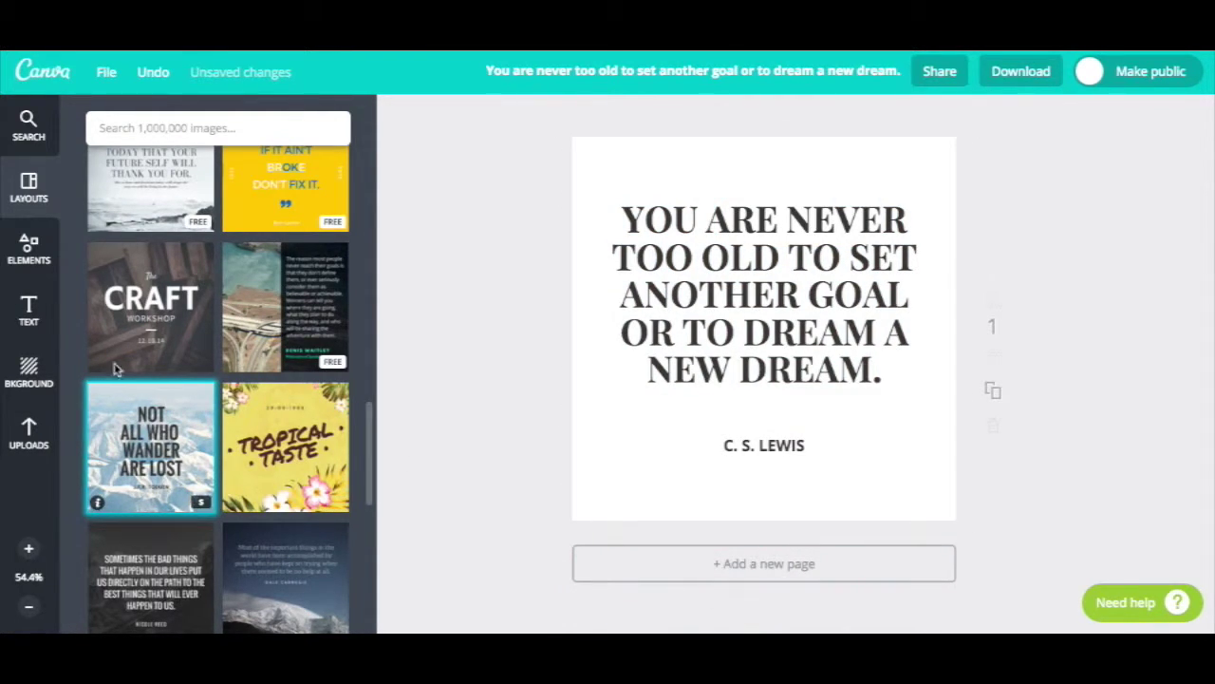
click(29, 436)
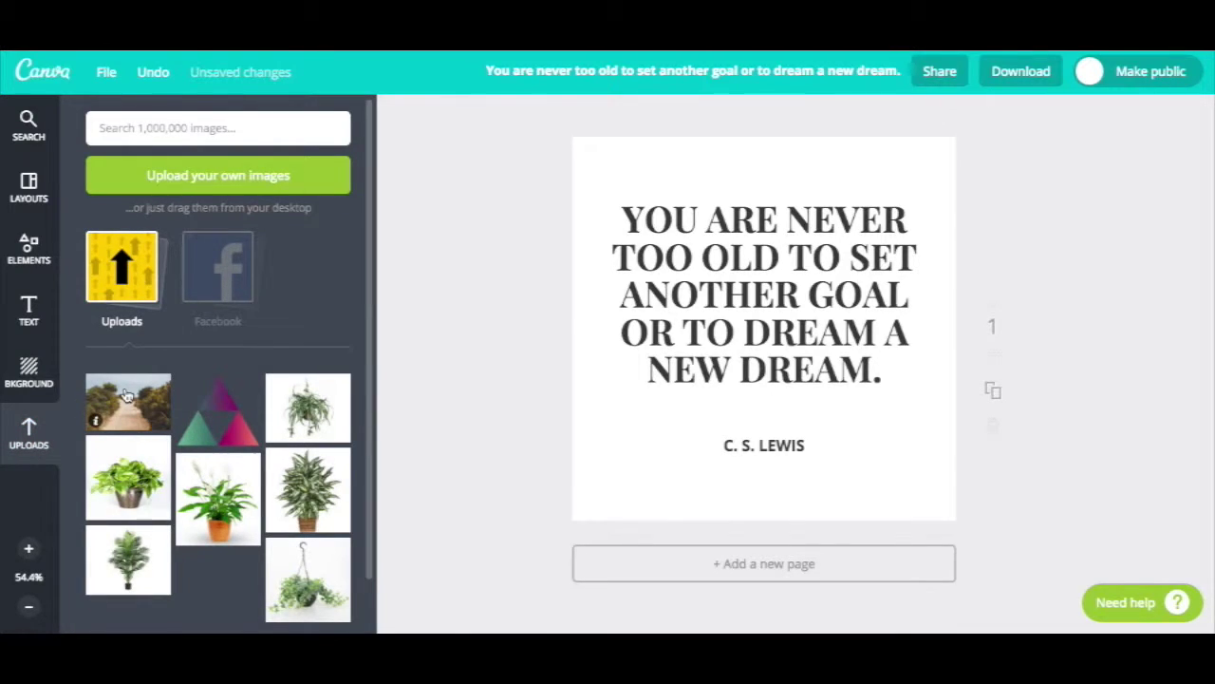
click(126, 394)
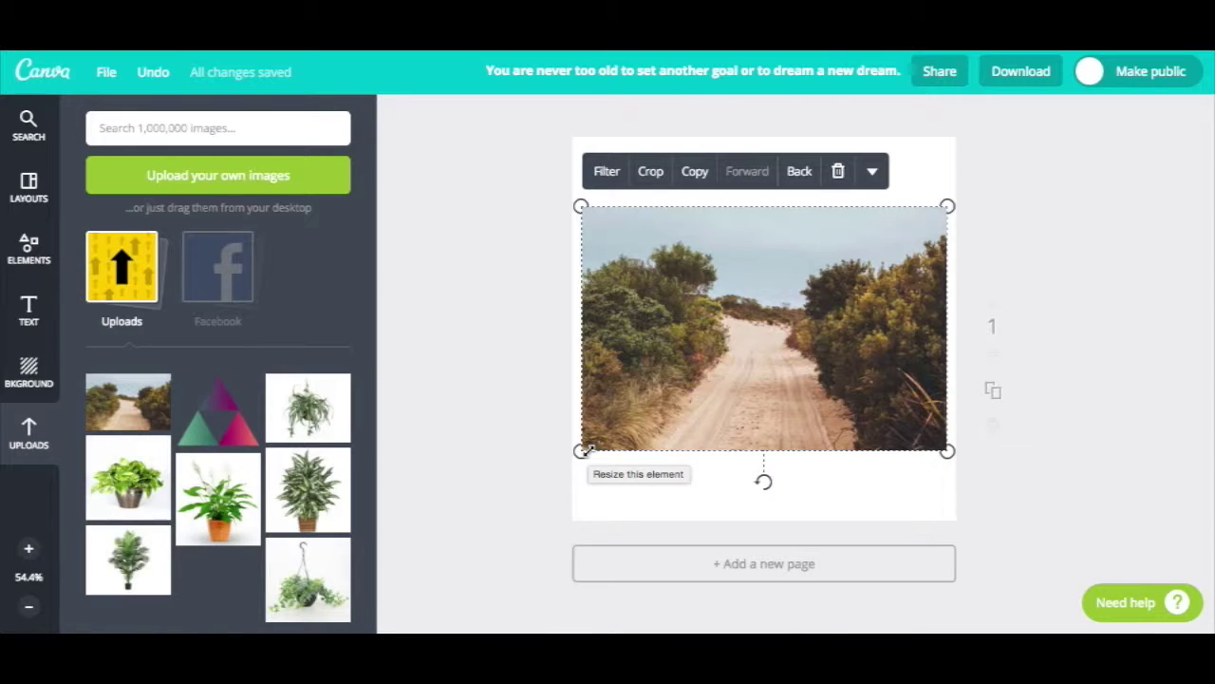
- Enlarge the sandy path photo to cover the whole canvas as the background and shift it slightly to the left
drag(587, 450, 477, 561)
drag(947, 206, 1070, 124)
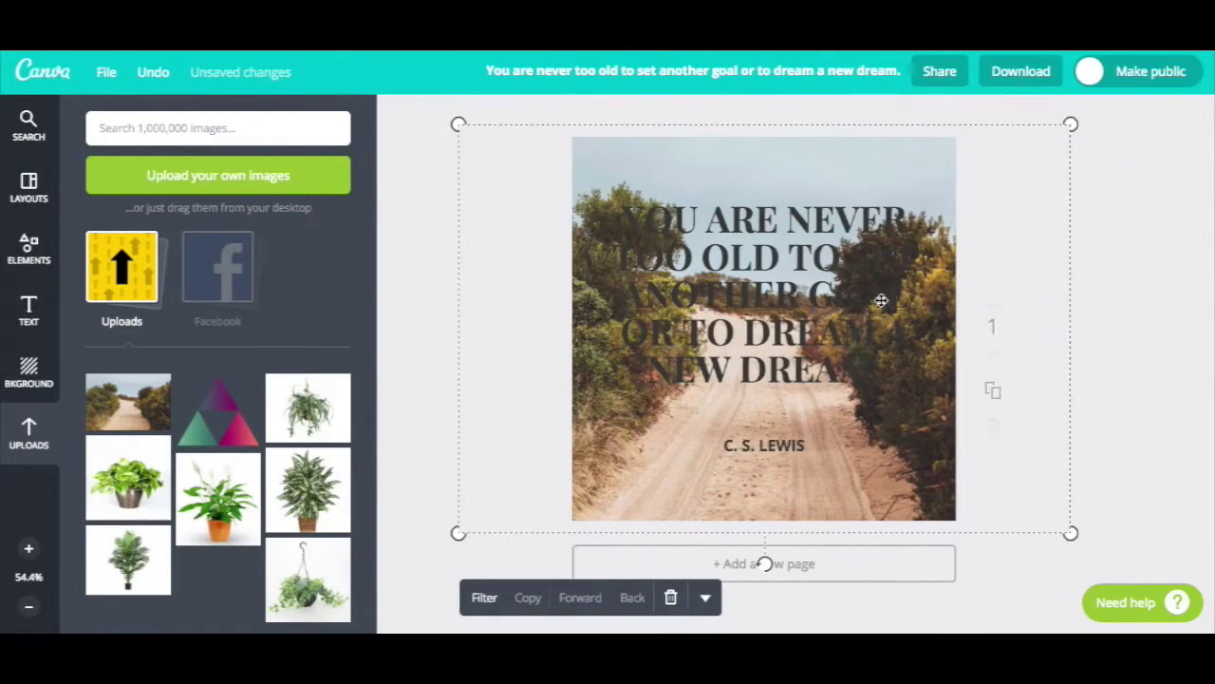
drag(897, 420, 893, 421)
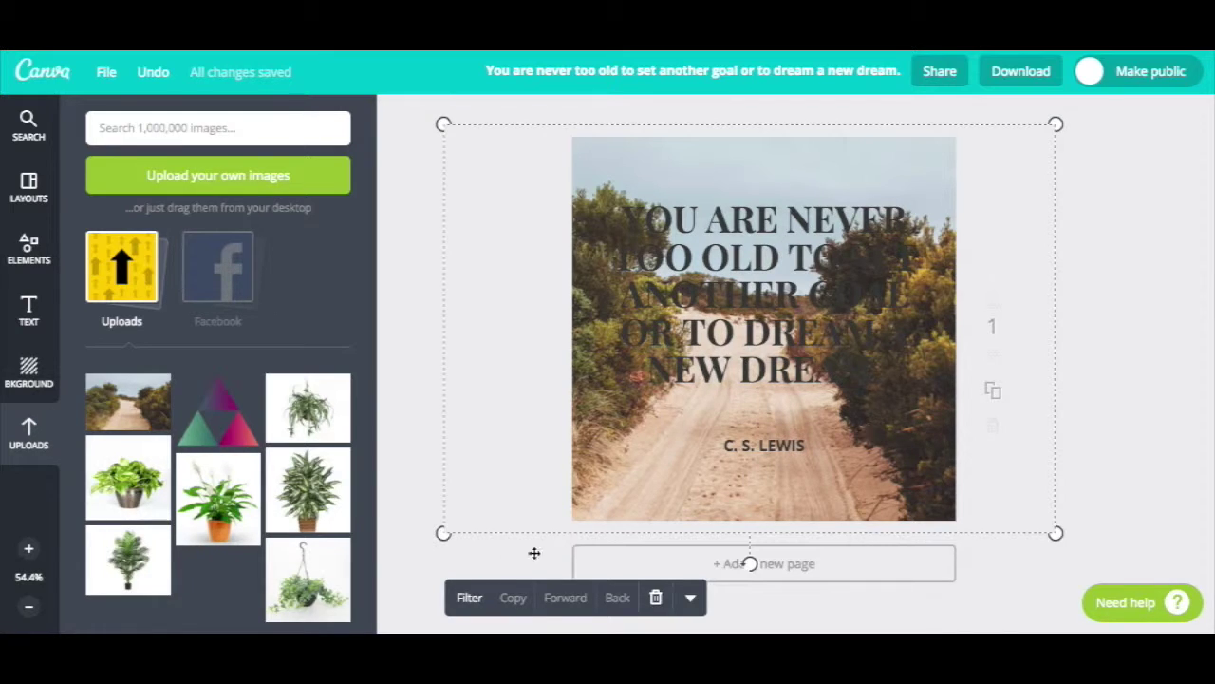
- Apply the Drama filter to the path photo with an intensity of +32
click(469, 597)
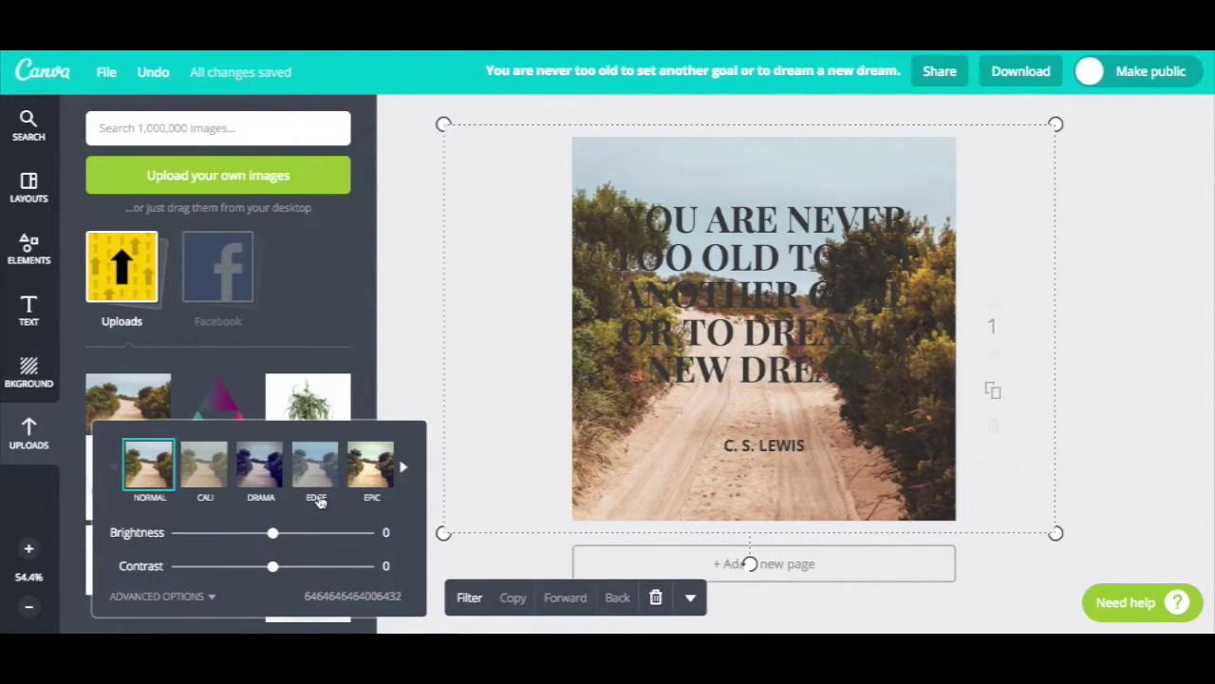
click(273, 474)
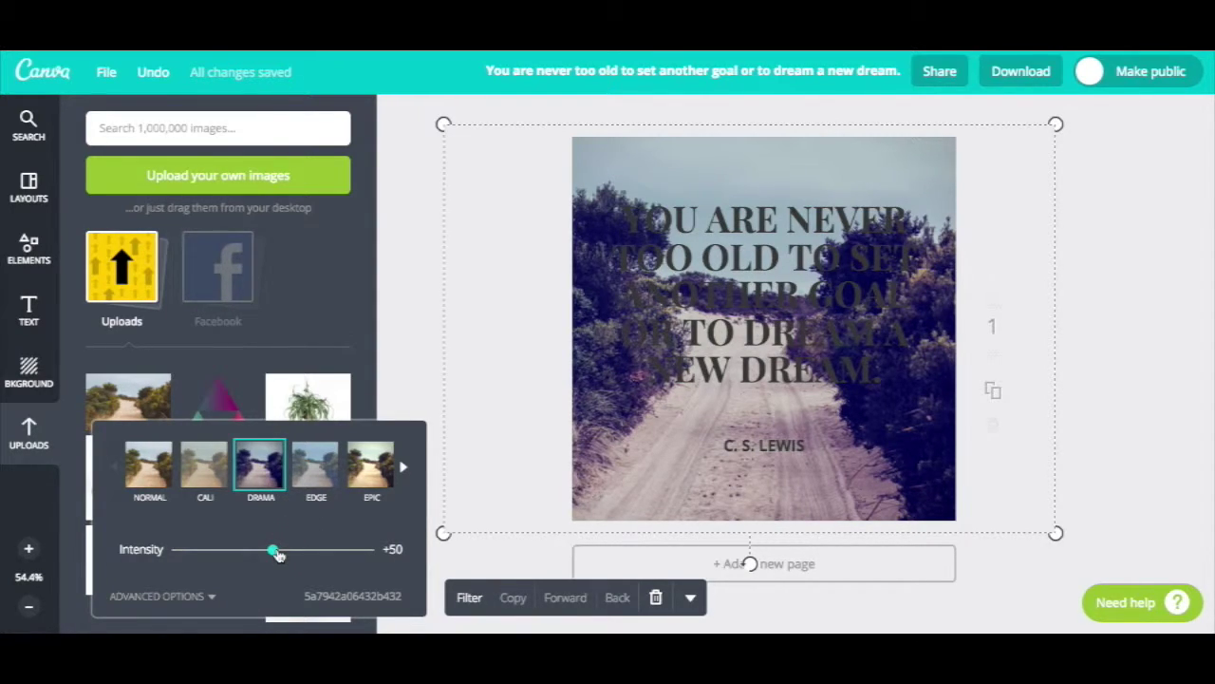
drag(278, 555, 240, 555)
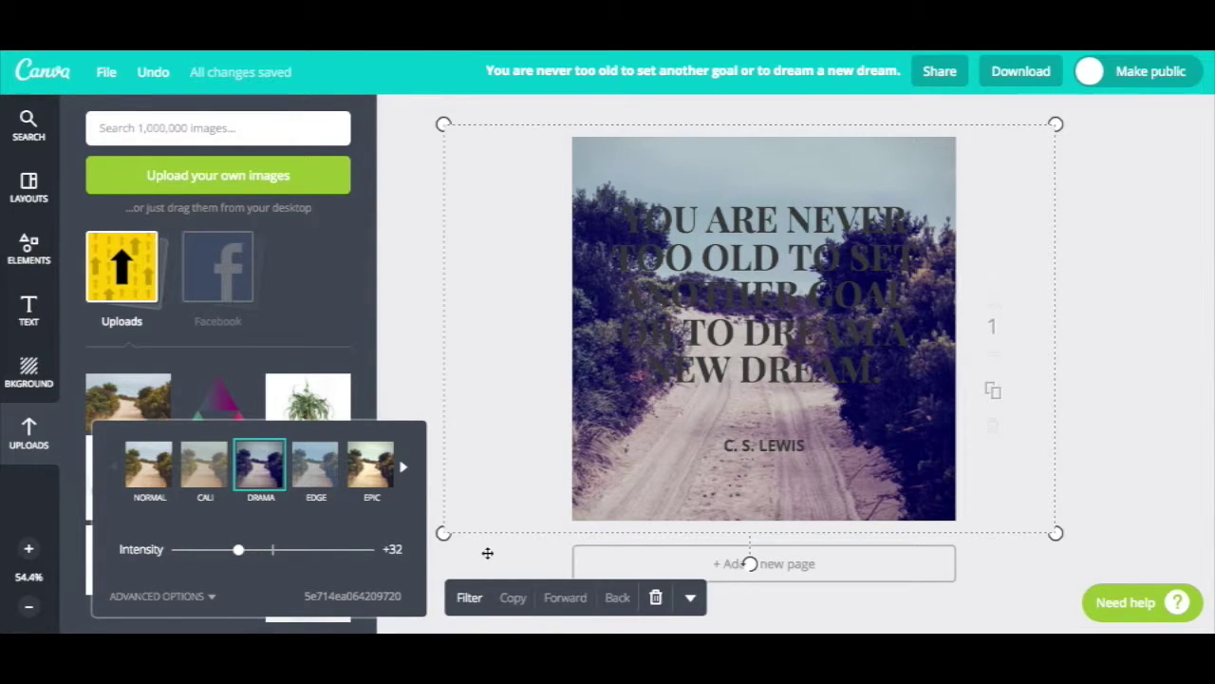
click(532, 535)
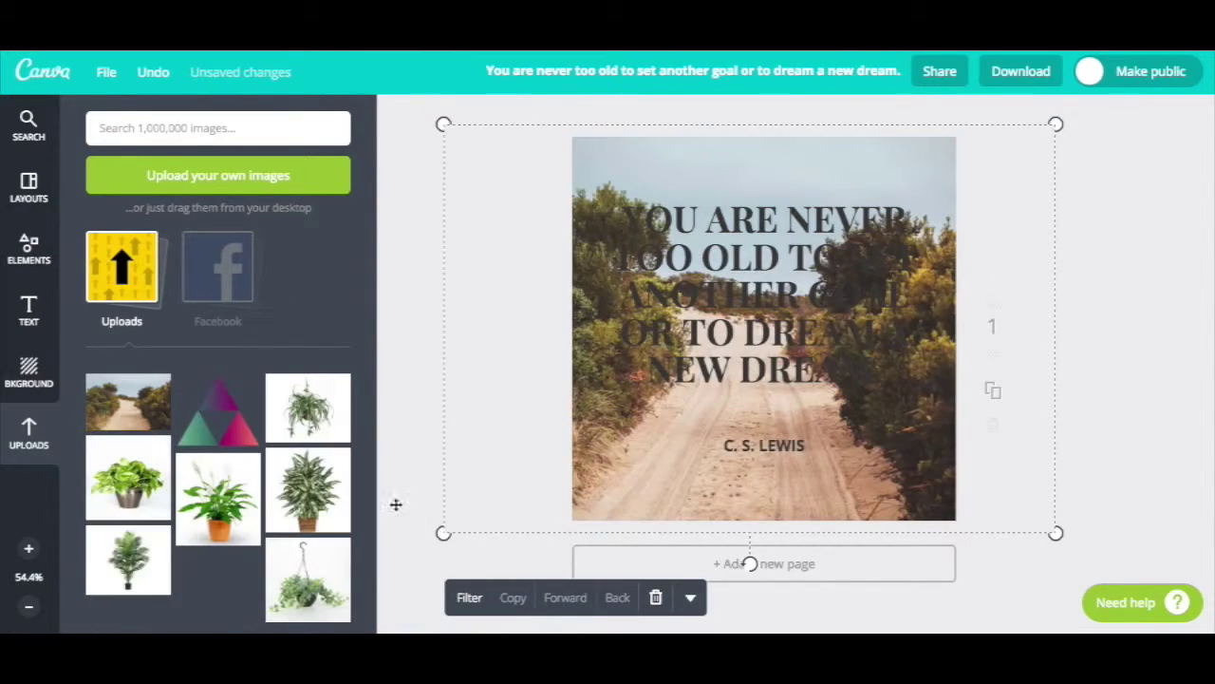
click(470, 597)
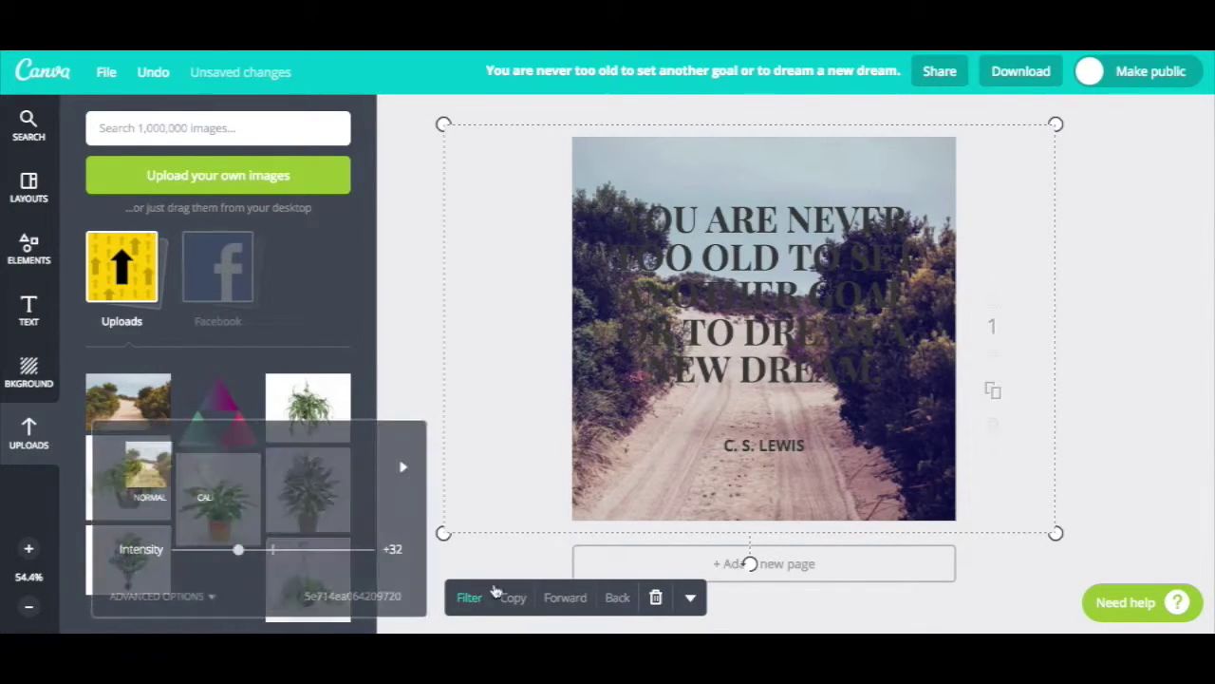
click(998, 578)
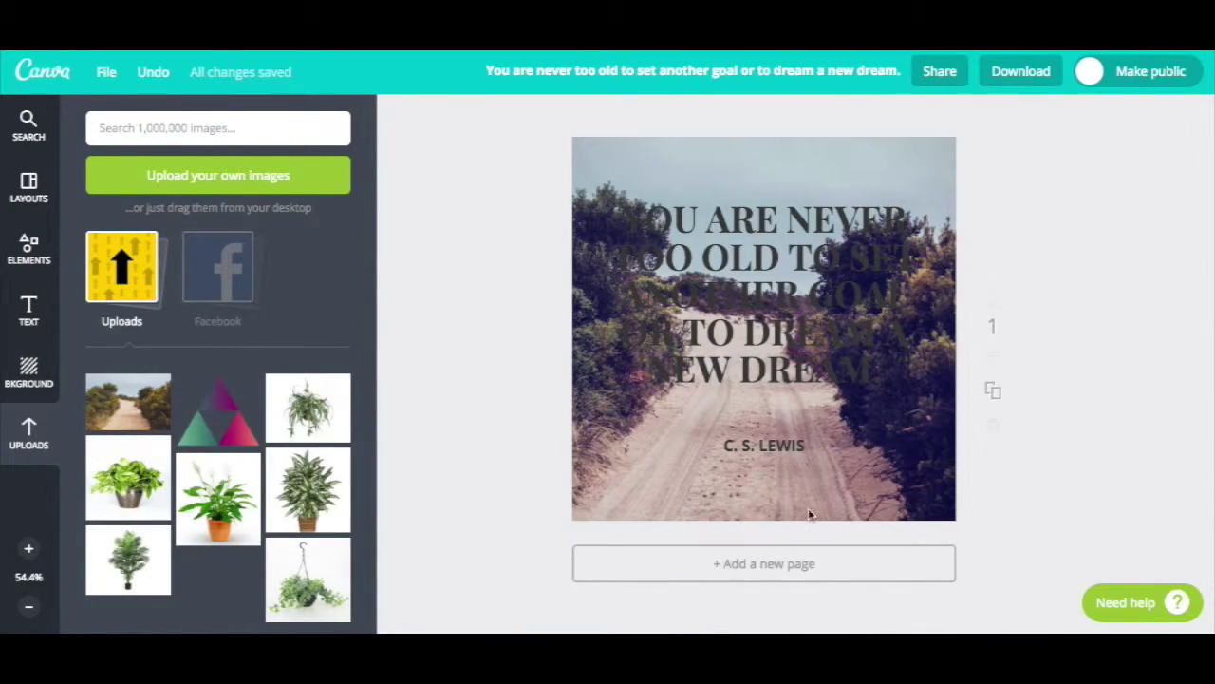
- Change the text colour of both the quote and the C. S. Lewis line to white
click(770, 291)
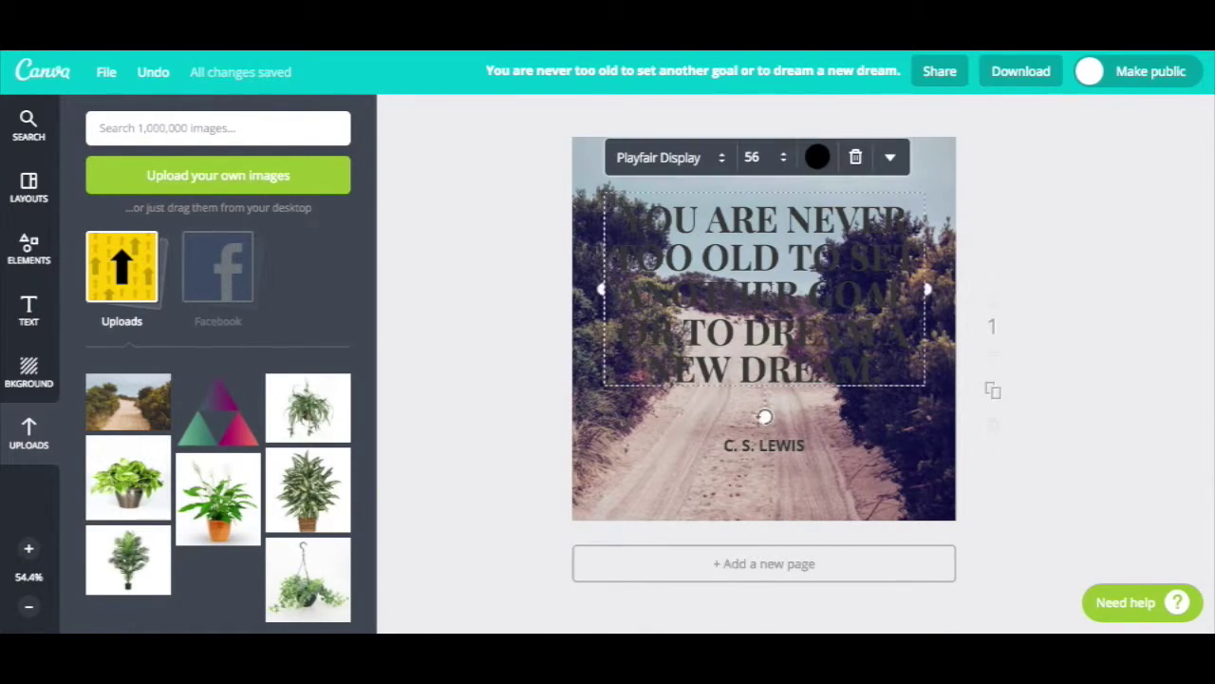
click(818, 158)
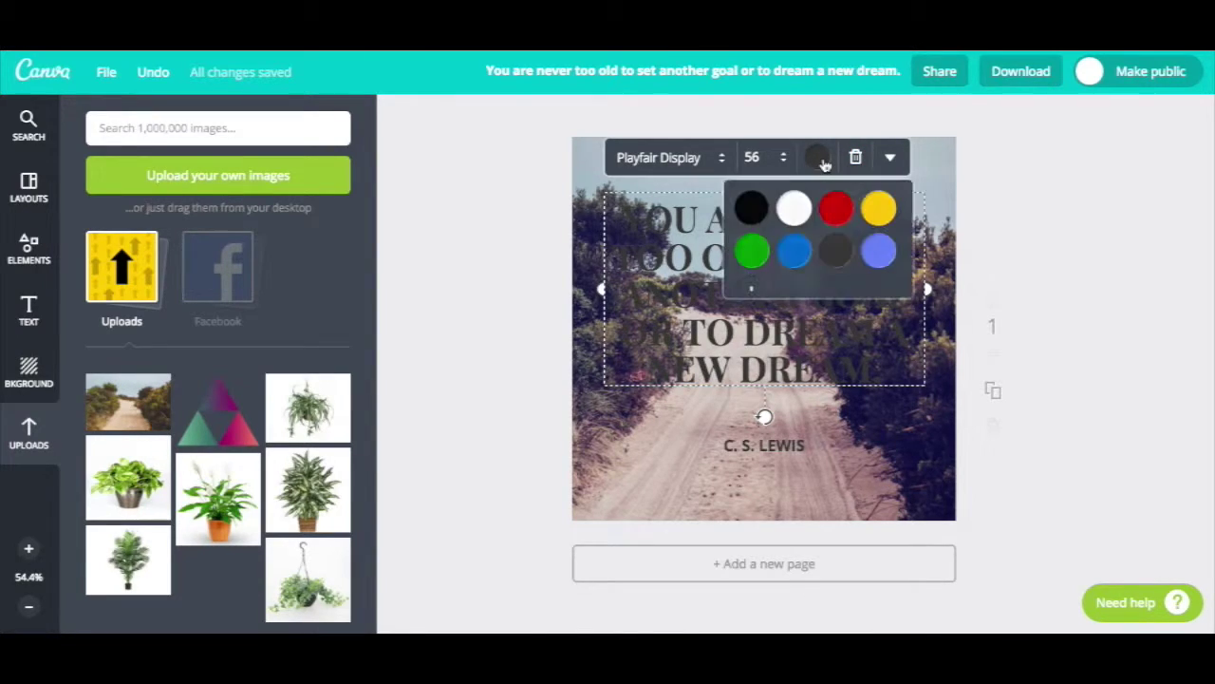
click(800, 228)
click(809, 448)
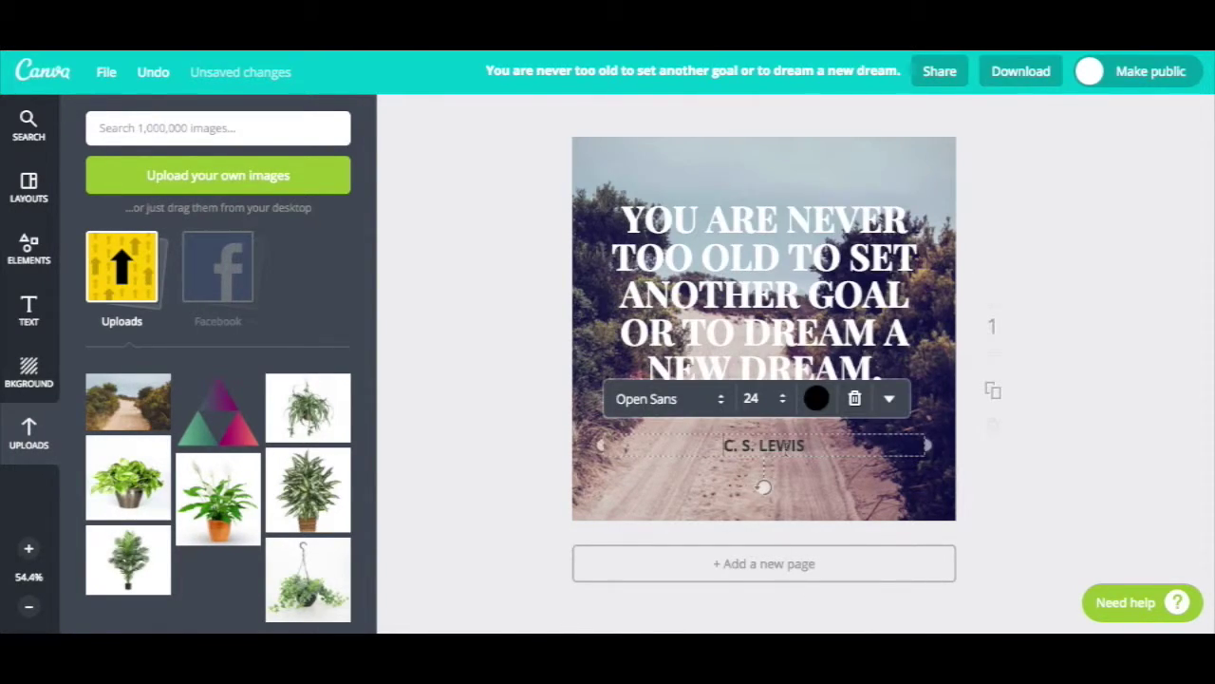
click(817, 398)
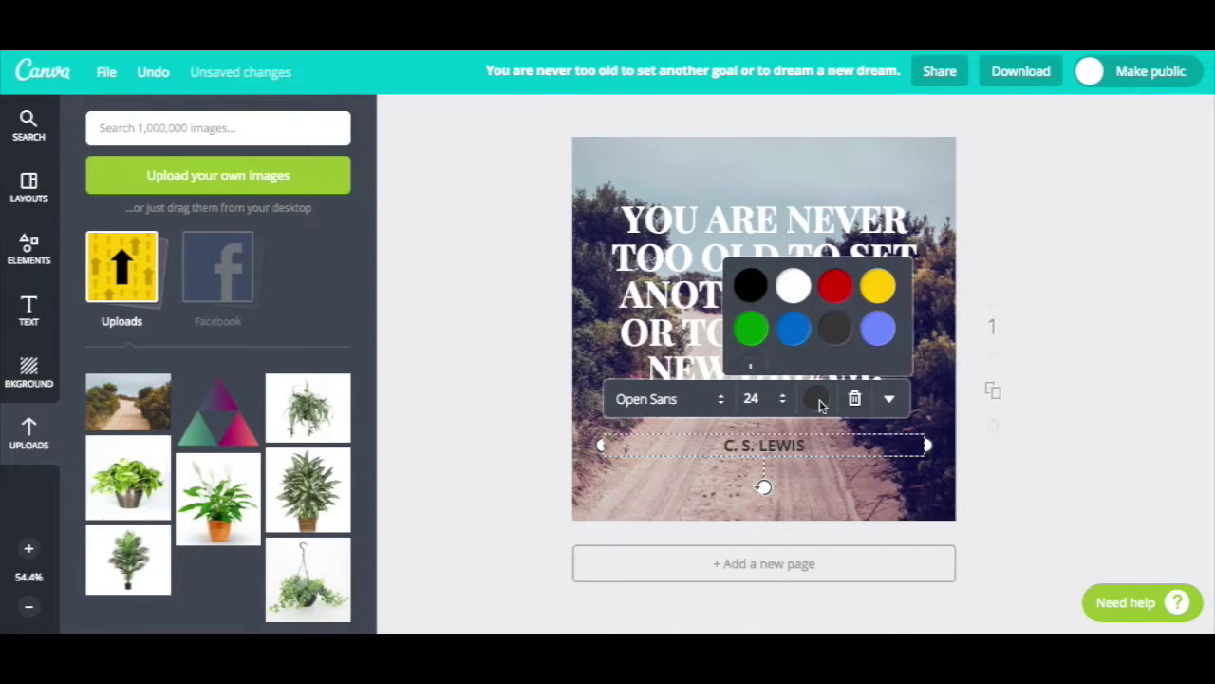
click(795, 289)
click(492, 366)
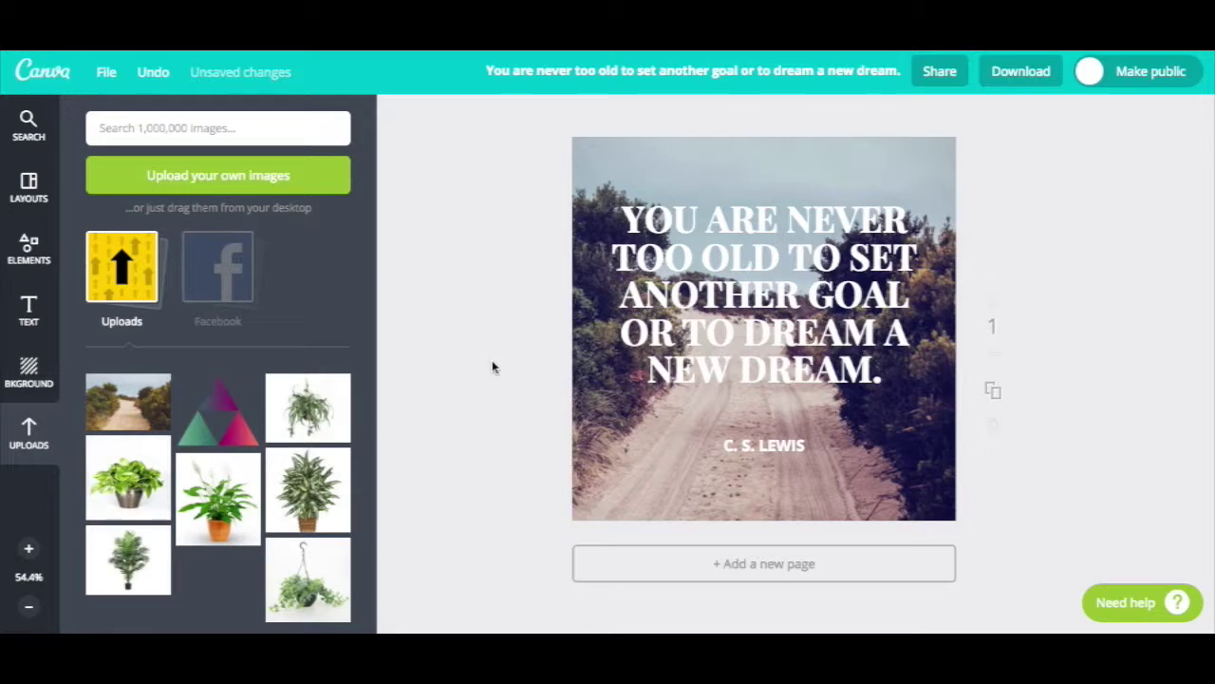
- Download the finished design as a JPG image for web and dismiss the download message
click(1031, 80)
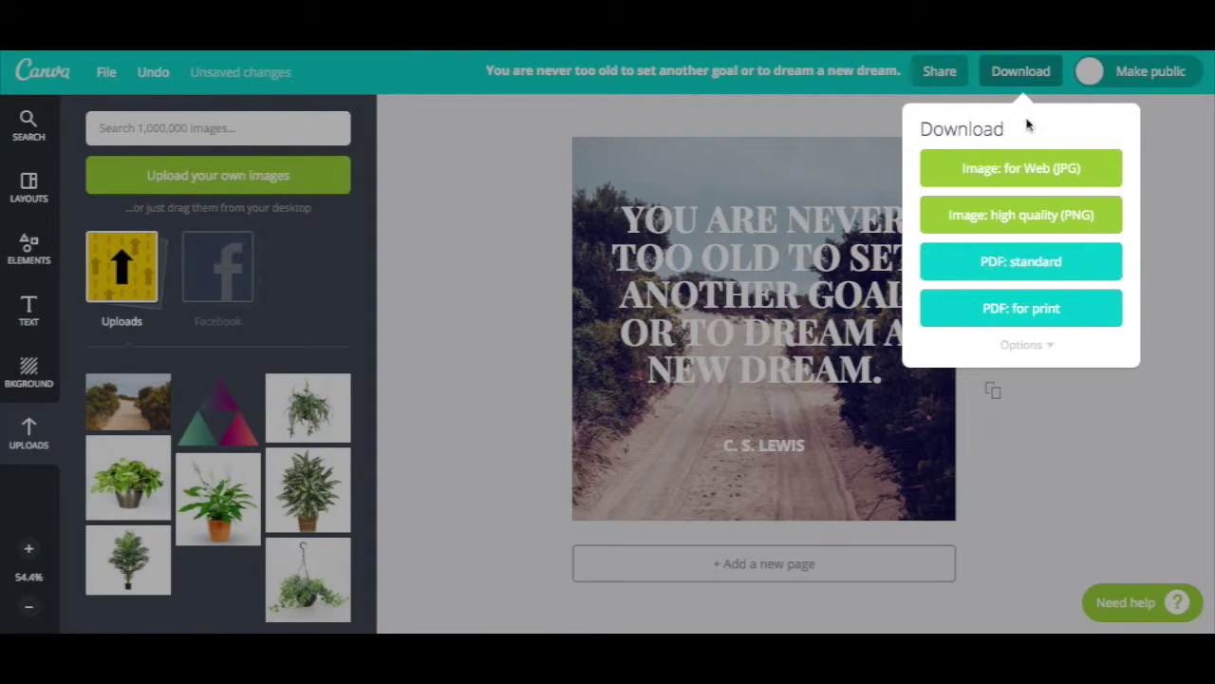
click(1023, 177)
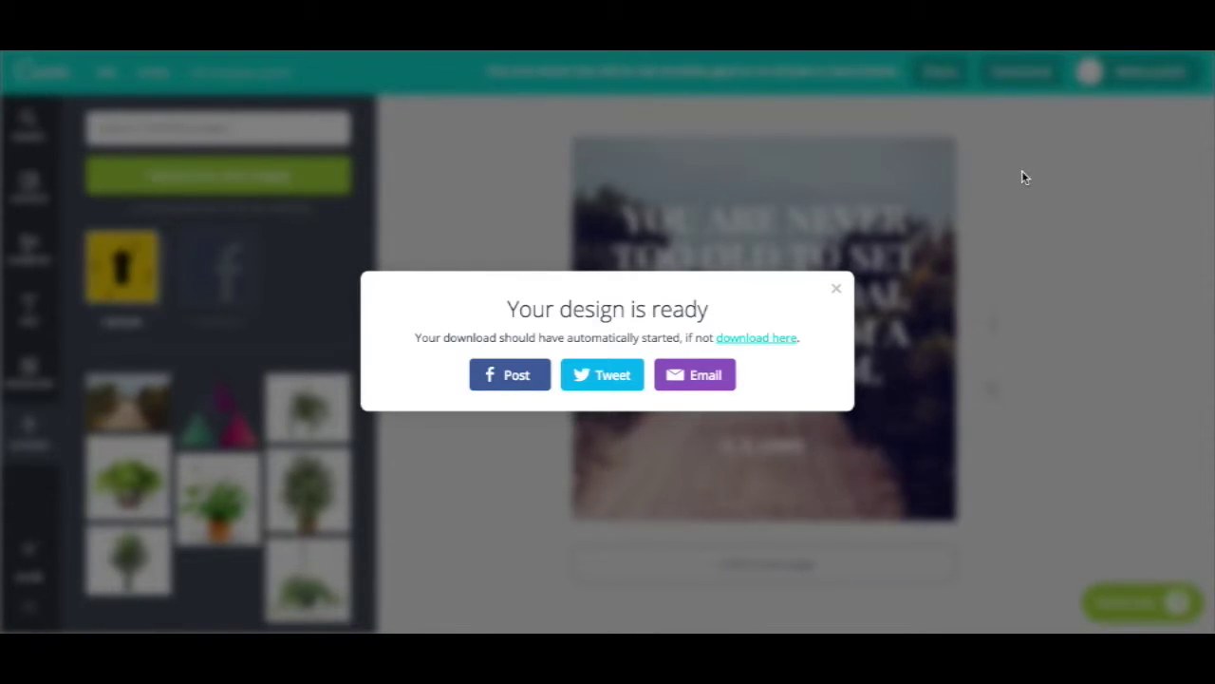
click(838, 292)
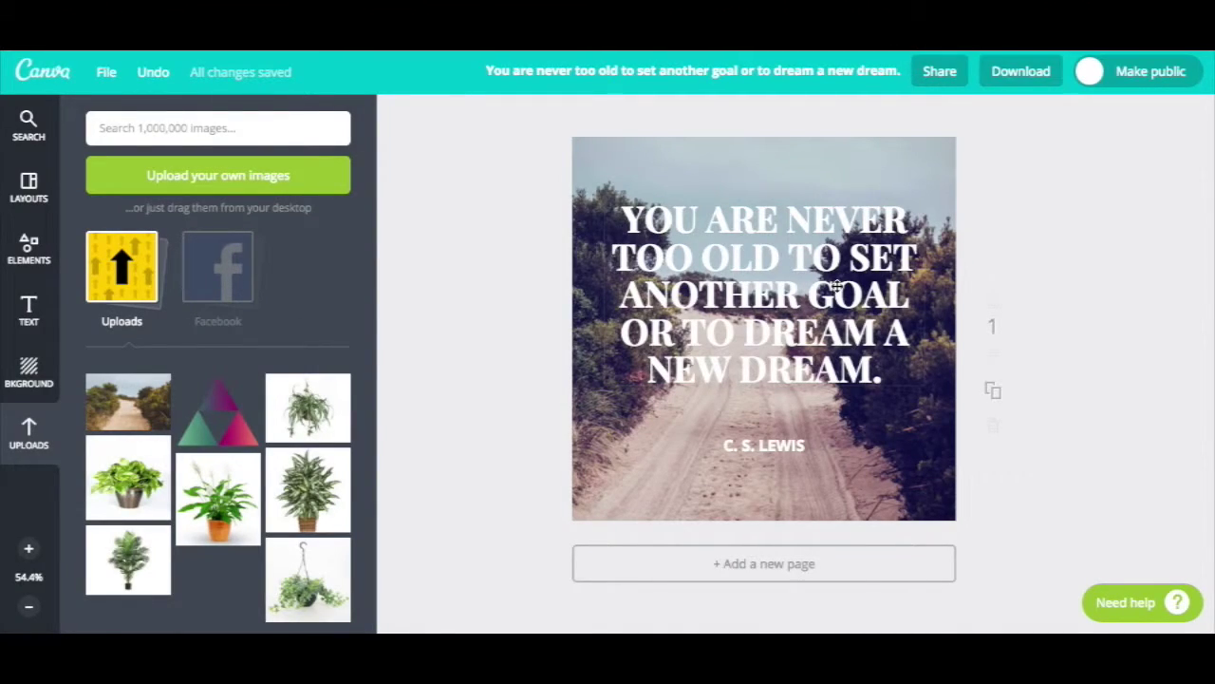